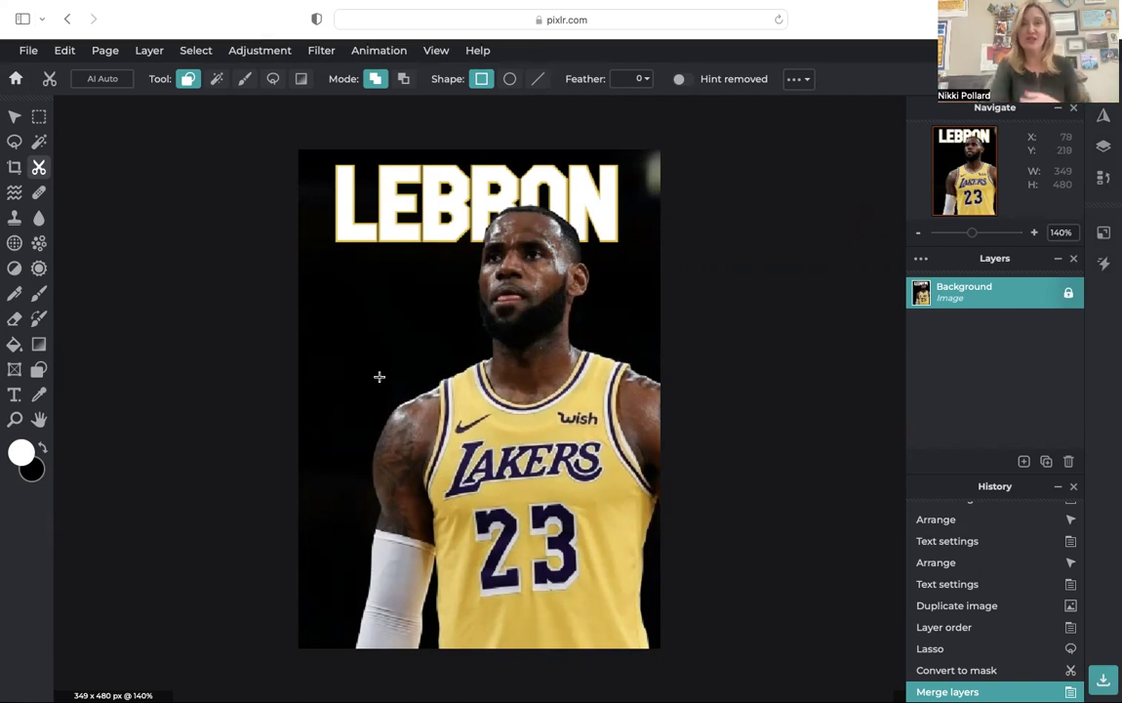
# Step: Revert to the History panel's Open entry, restoring the original 480 x 480 photo
pyautogui.moveTo(1081, 588); pyautogui.dragTo(1080, 483)
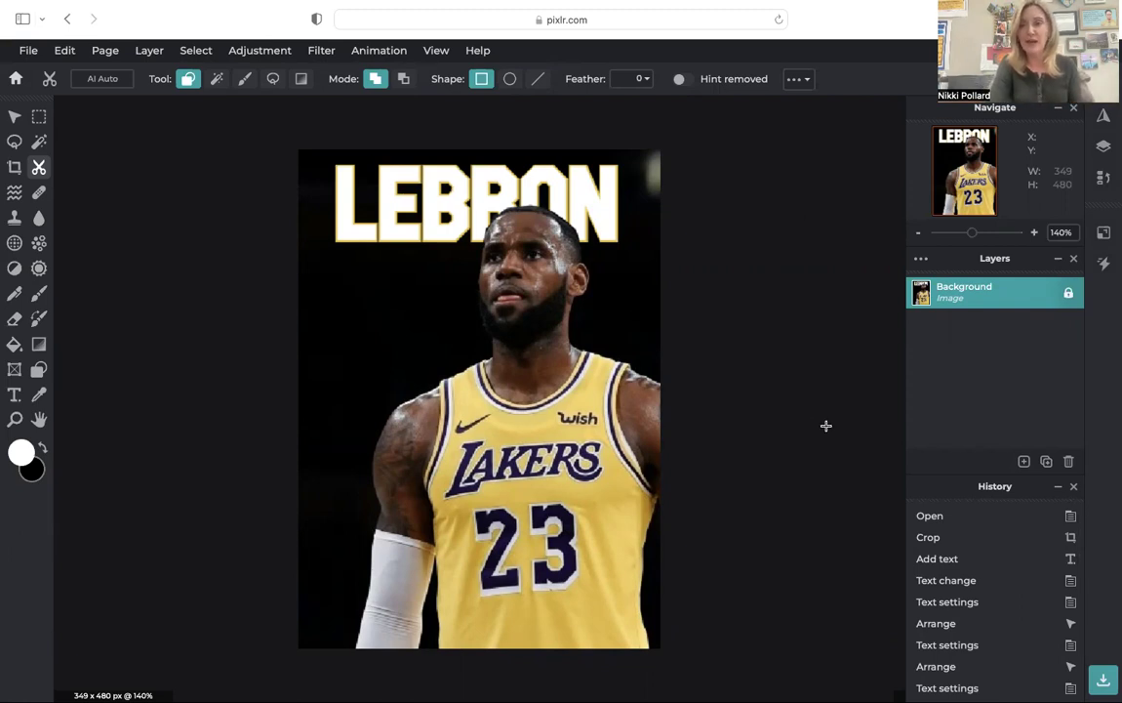
pyautogui.click(956, 524)
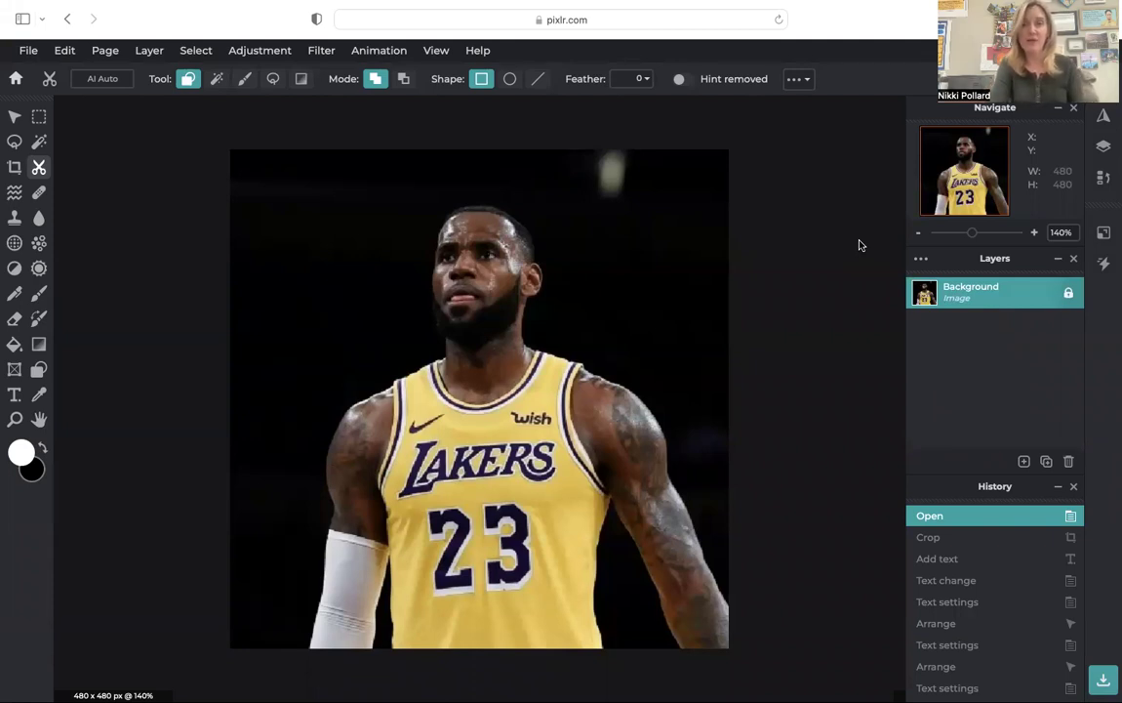
# Step: Crop the photo to an 8:11 ratio (349 x 480), nudging the box slightly left
pyautogui.click(12, 172)
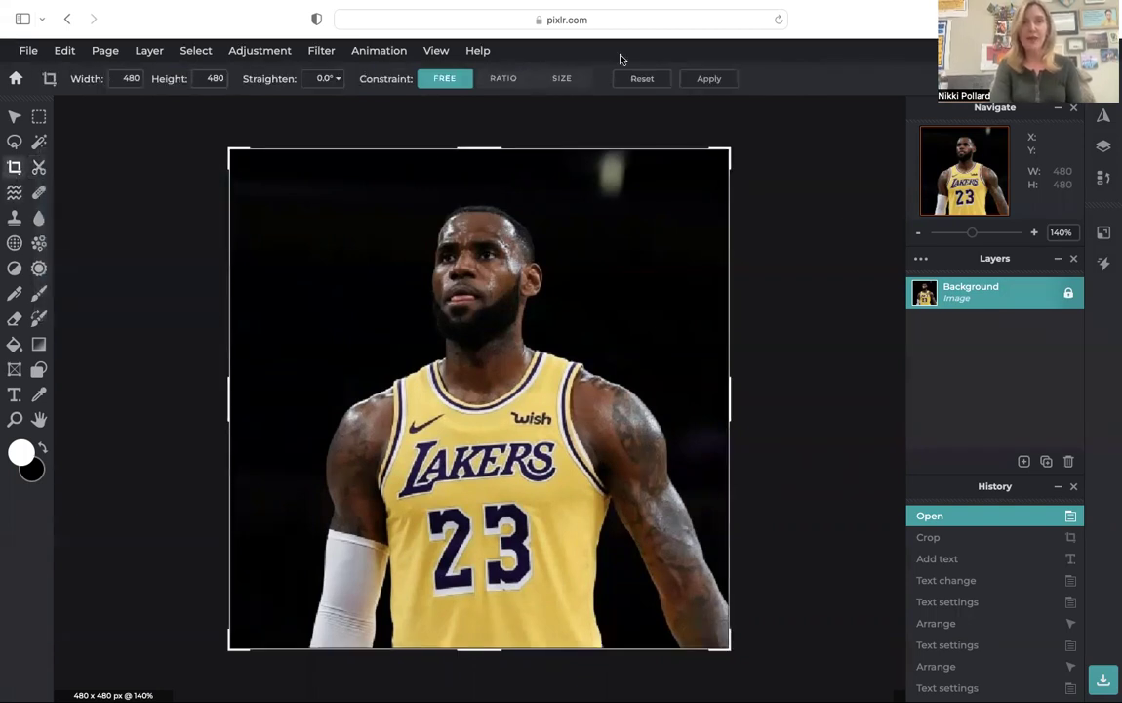
pyautogui.click(503, 79)
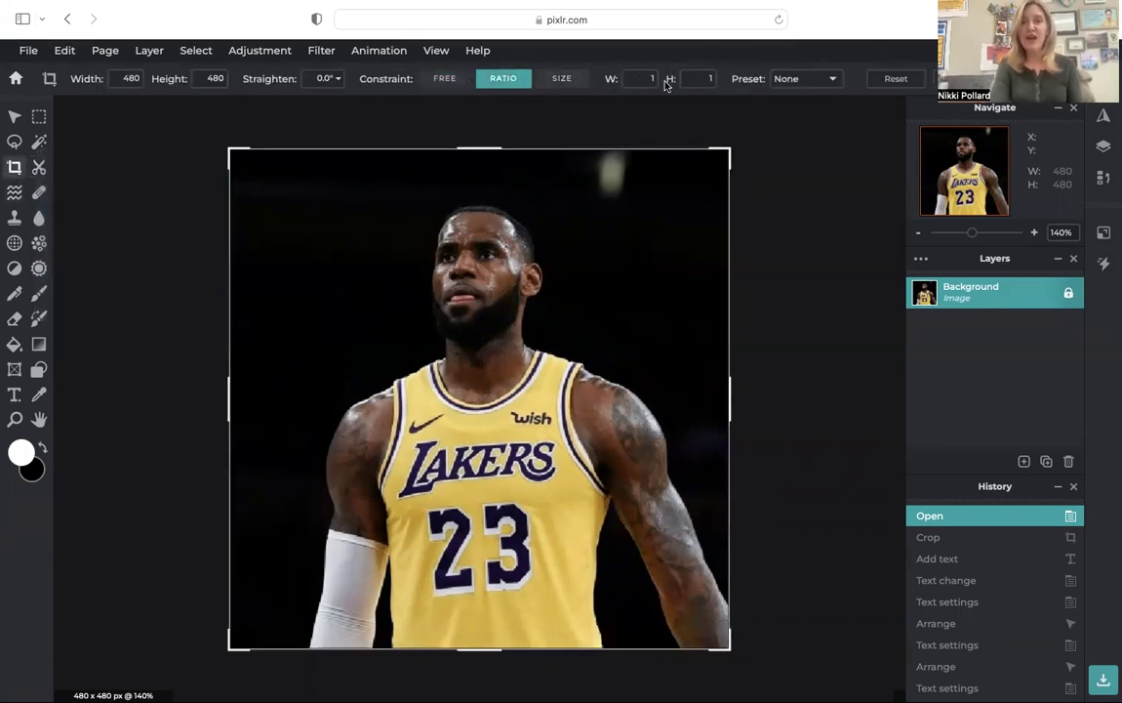
pyautogui.write('8')
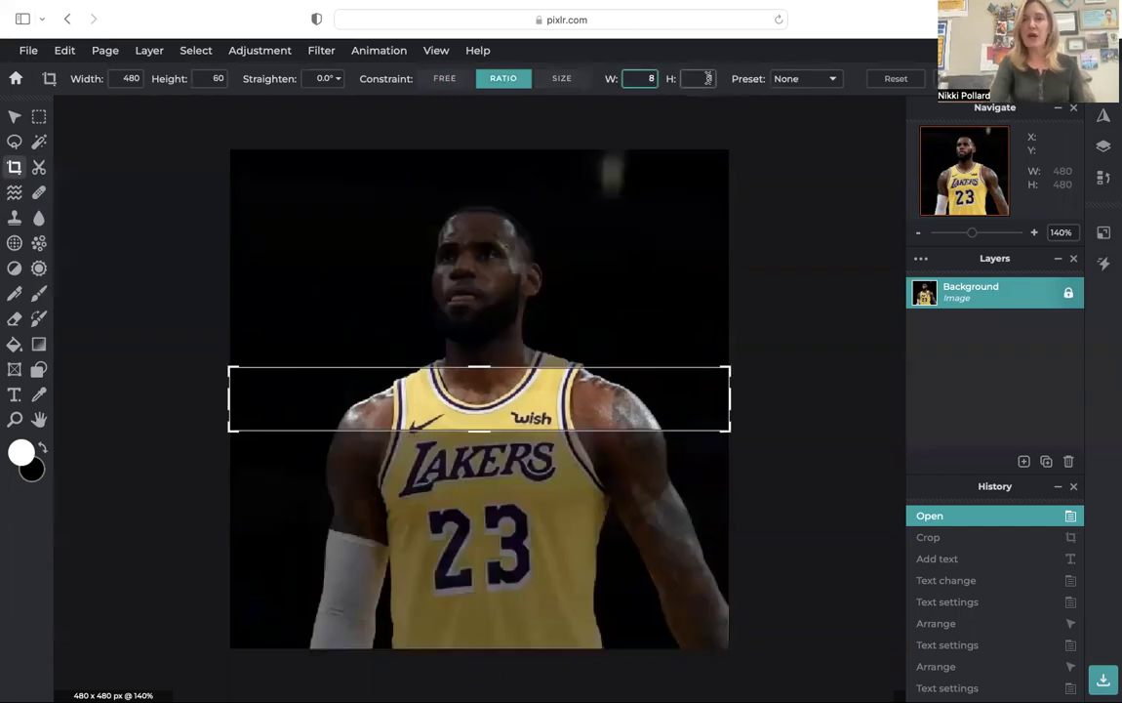
pyautogui.press('Tab')
pyautogui.write('1')
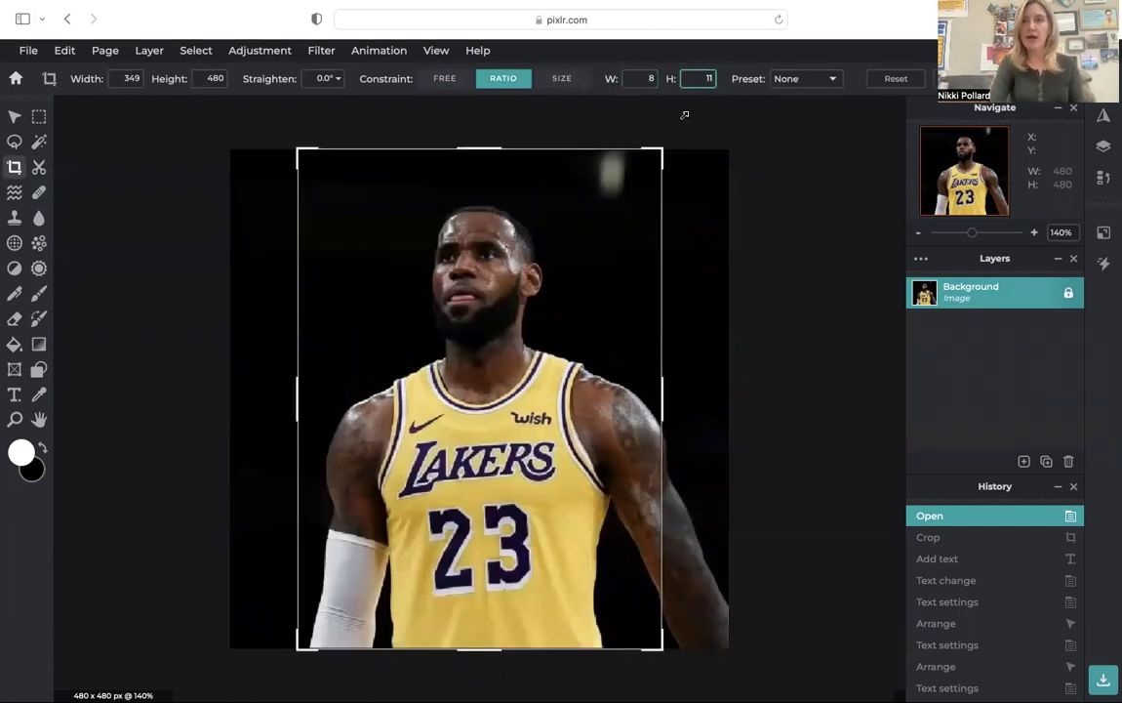
pyautogui.moveTo(440, 260); pyautogui.dragTo(434, 268)
pyautogui.click(636, 77)
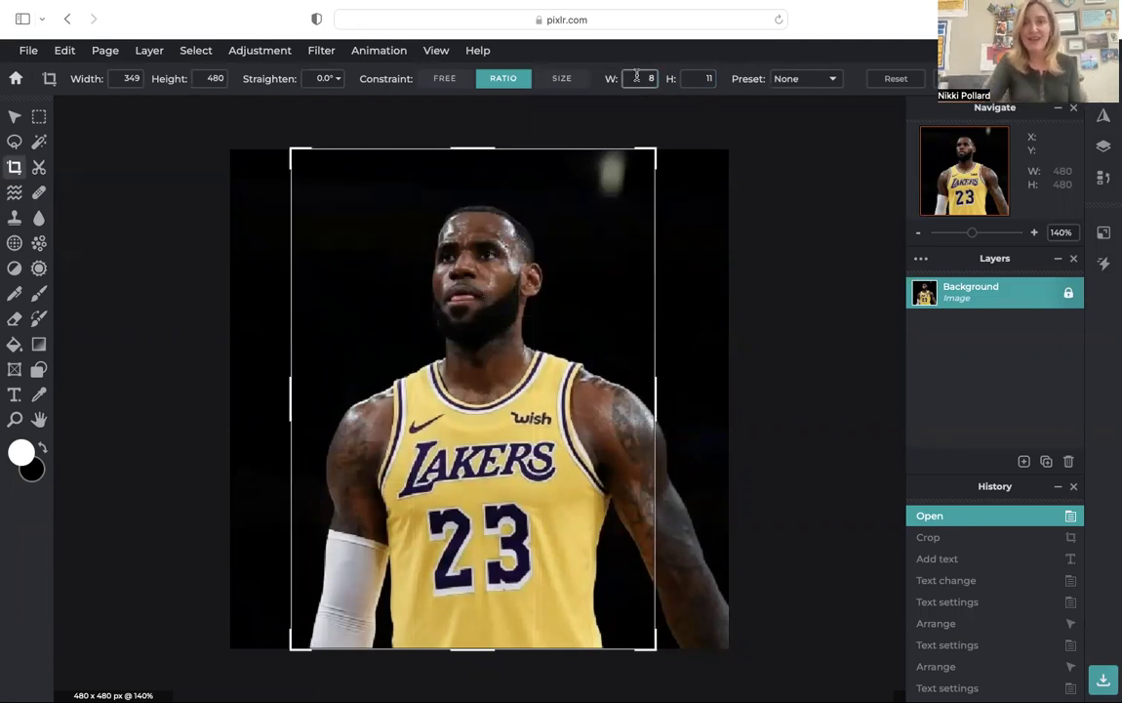
pyautogui.press('Return')
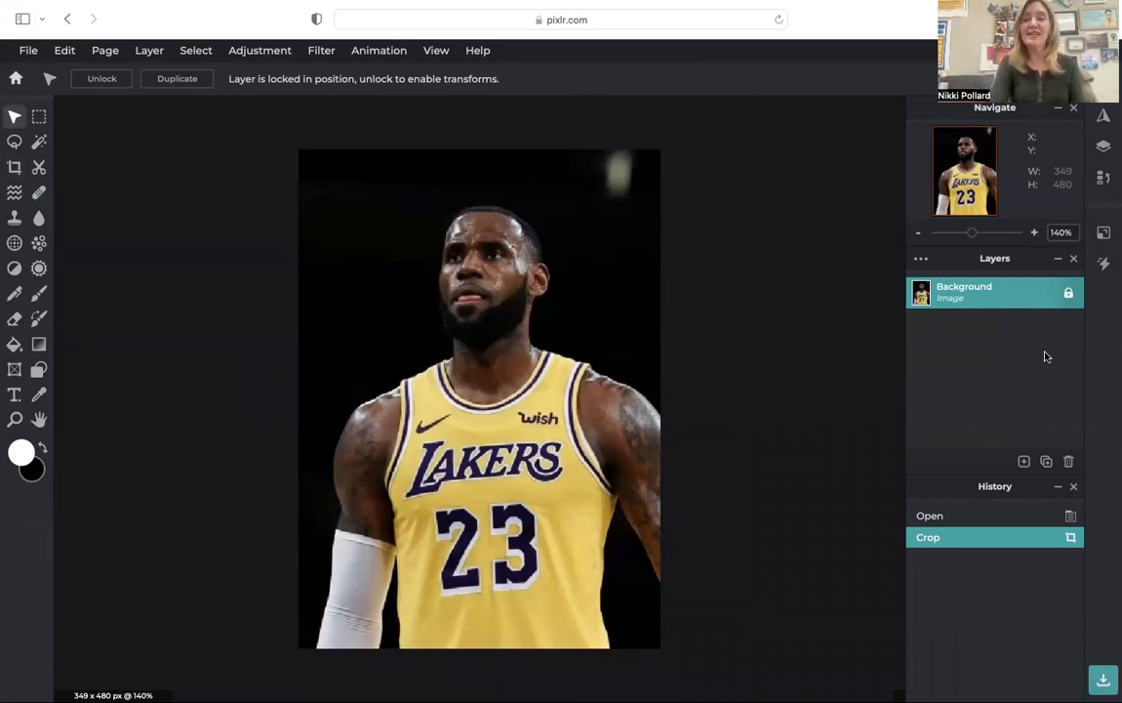
# Step: Add a text layer and replace the Lorem ipsum placeholder with LEBRON
pyautogui.click(1023, 461)
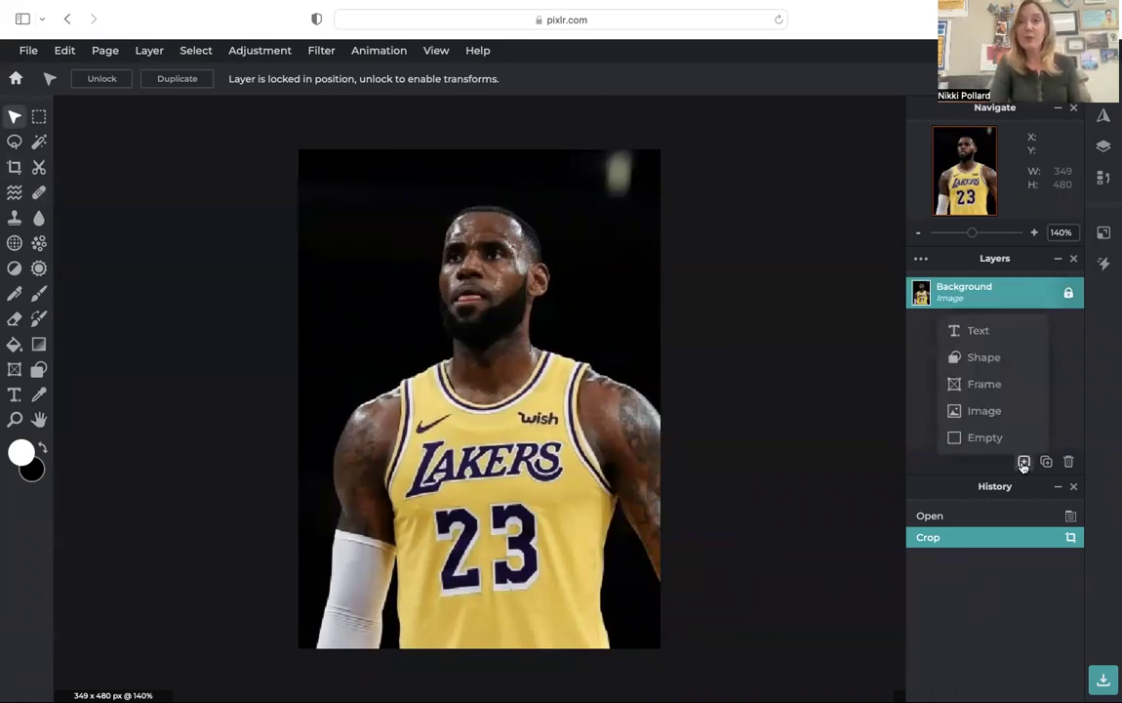
pyautogui.click(997, 338)
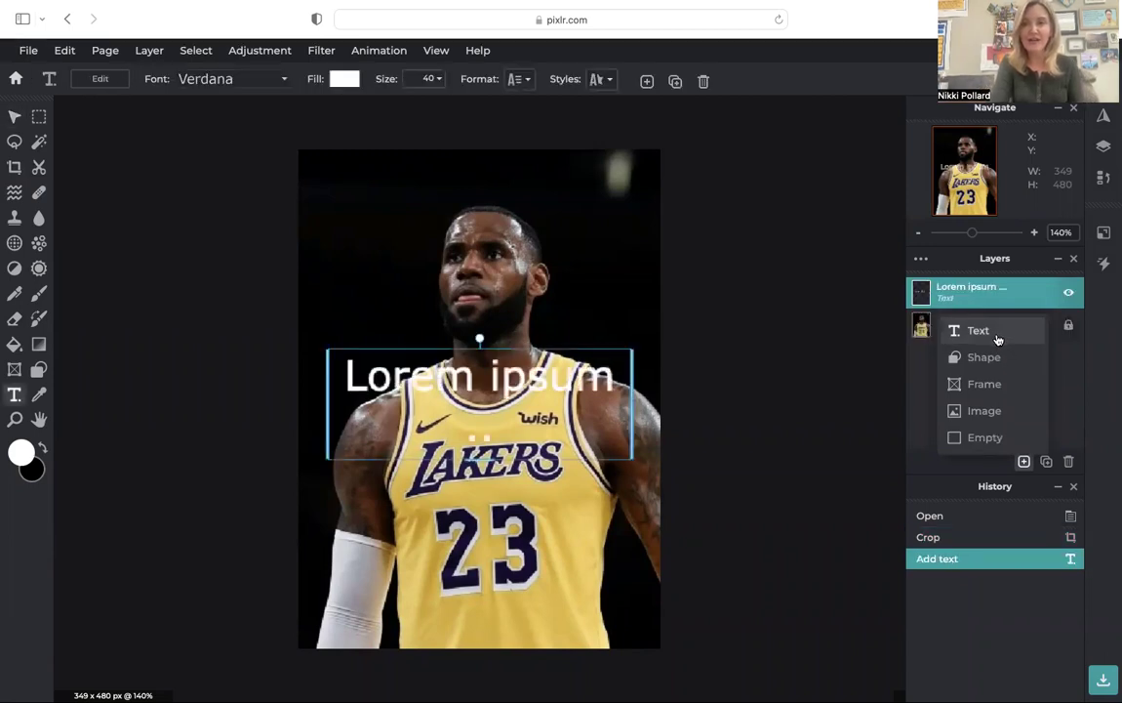
pyautogui.doubleClick(592, 384)
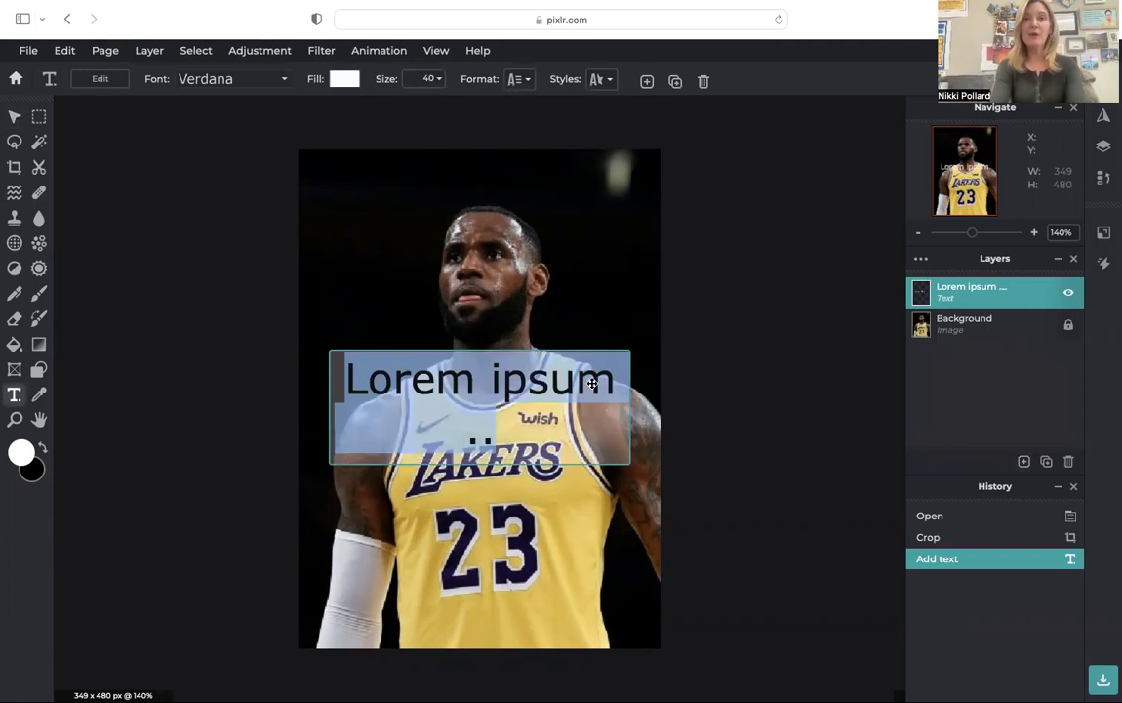
pyautogui.write('Le')
pyautogui.press('BackSpace')
pyautogui.write('EBRON')
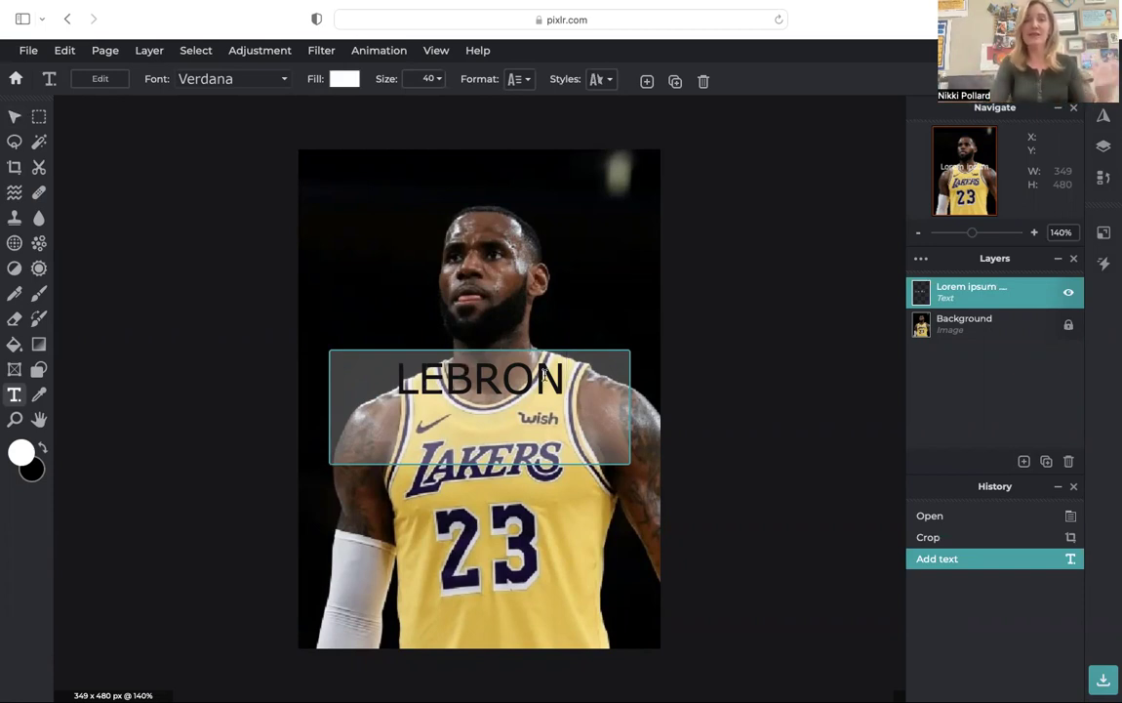
pyautogui.doubleClick(507, 379)
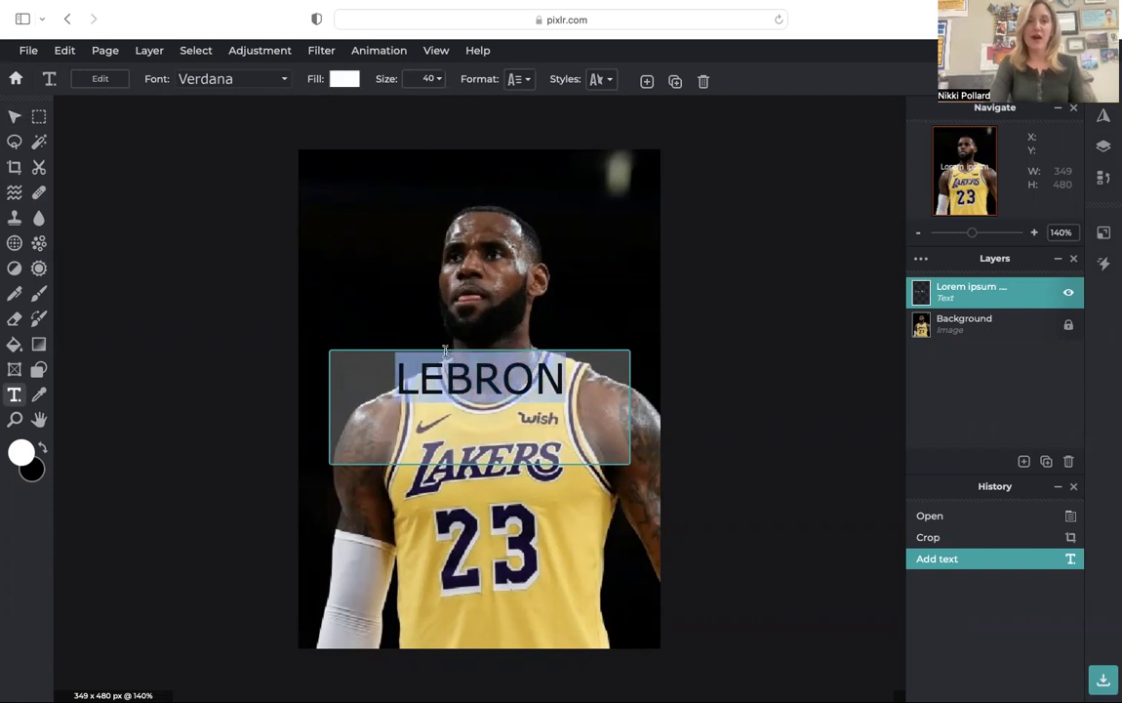
# Step: Set LEBRON in the NAVILL font and move it up, centred above the player's head
pyautogui.click(347, 82)
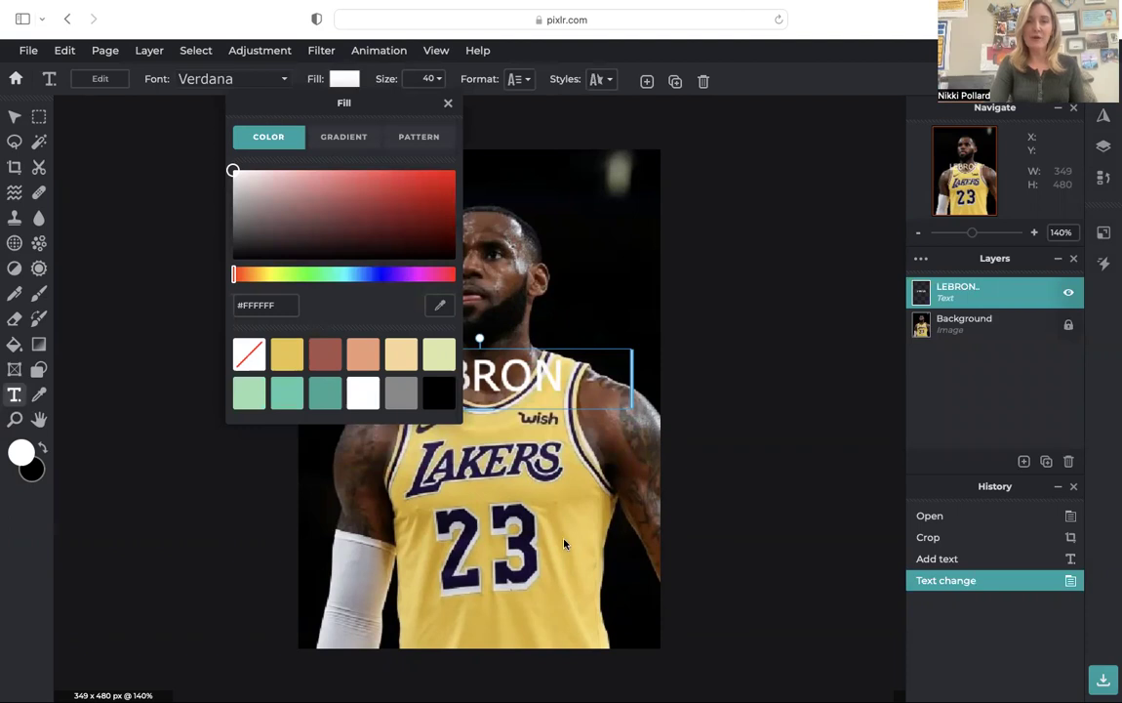
pyautogui.click(261, 81)
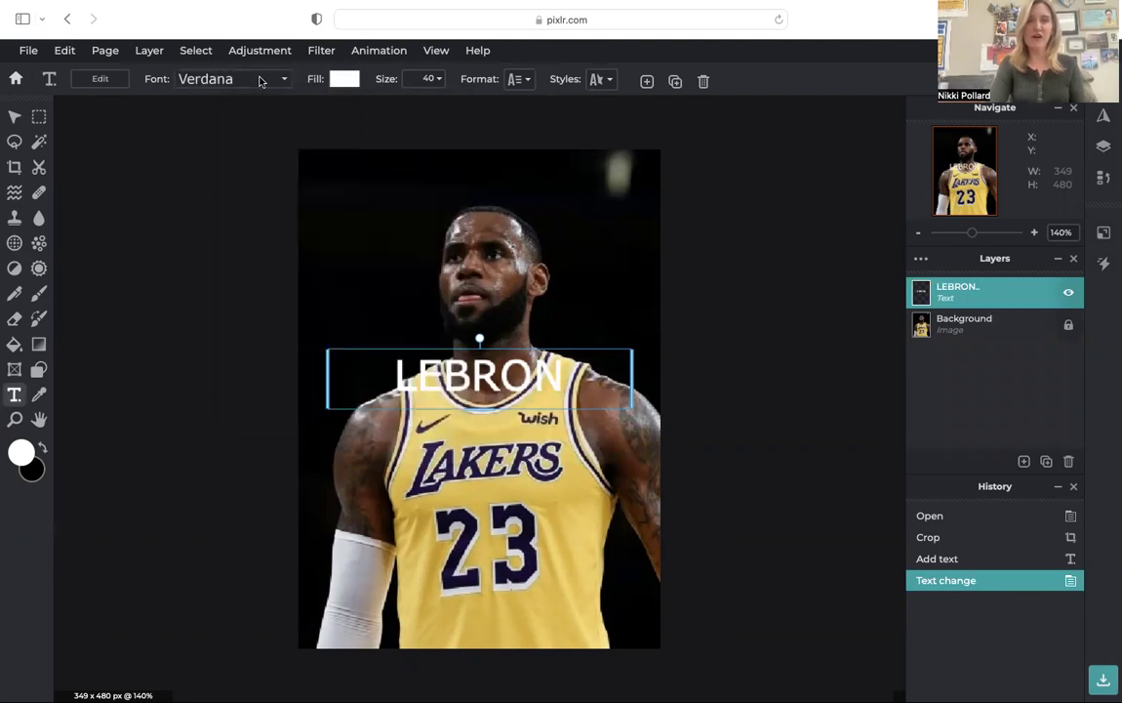
pyautogui.click(260, 82)
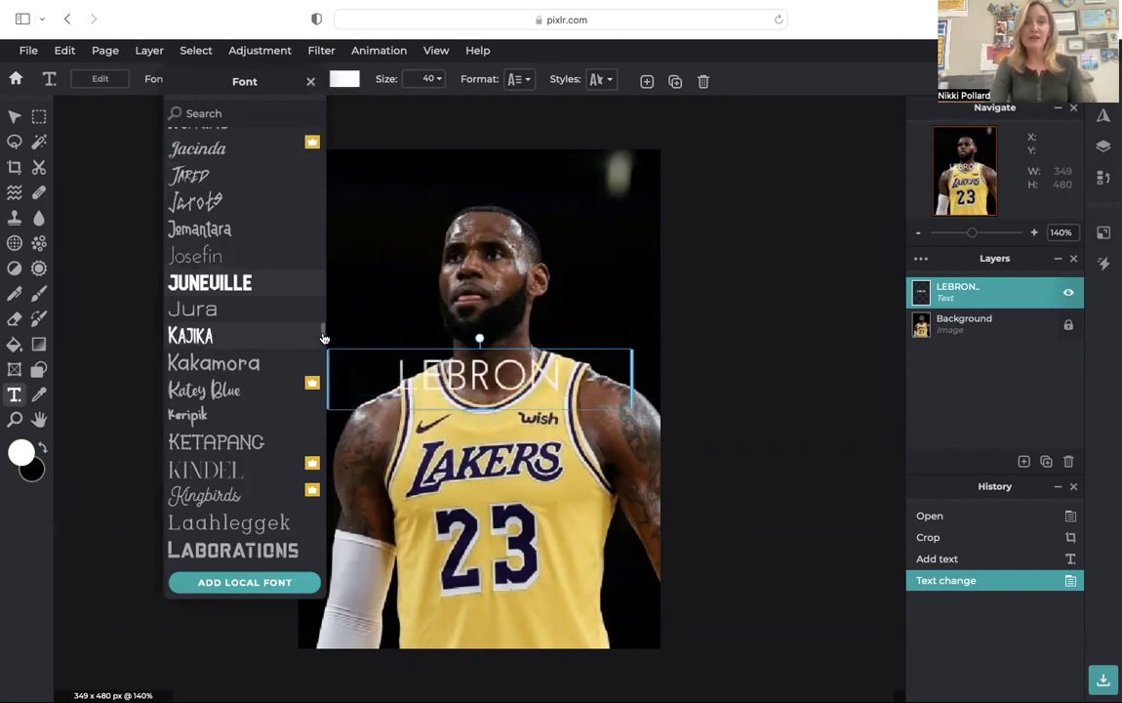
pyautogui.moveTo(323, 333); pyautogui.dragTo(322, 395)
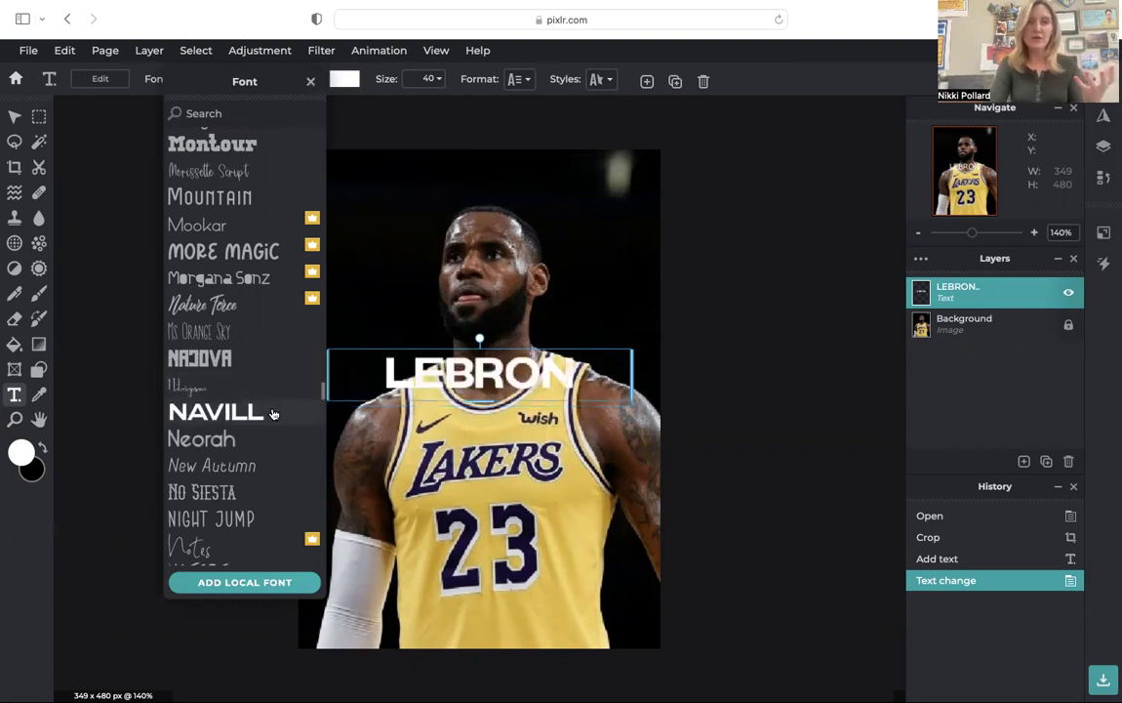
pyautogui.click(273, 414)
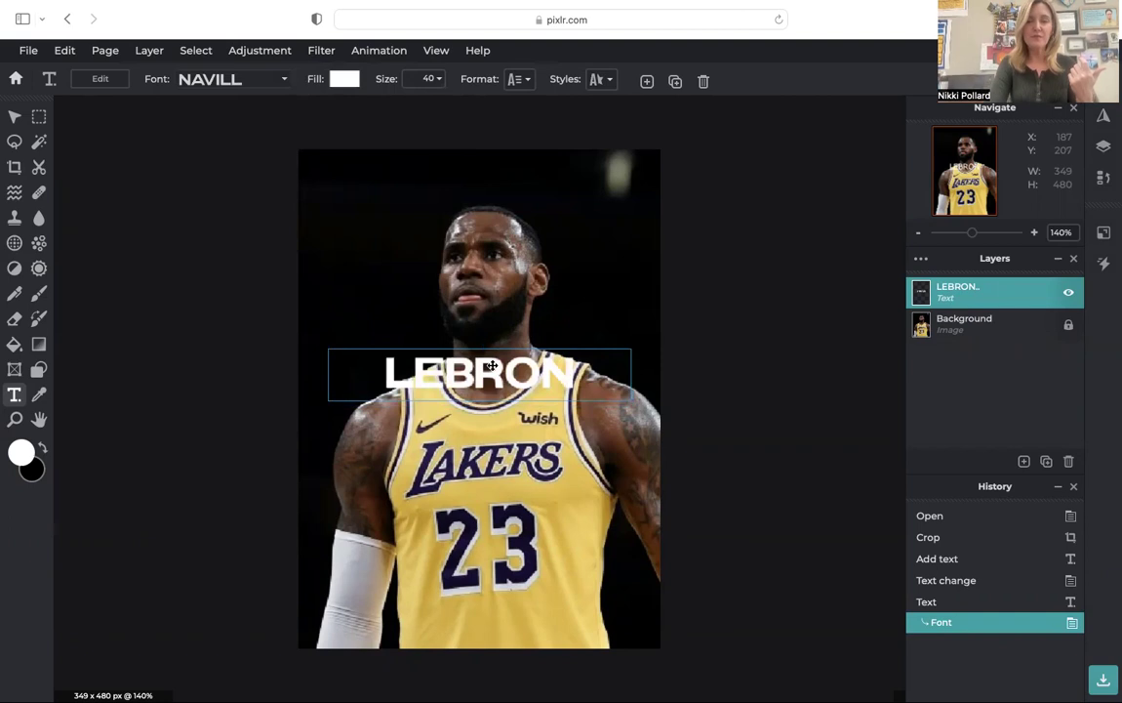
pyautogui.moveTo(490, 364); pyautogui.dragTo(498, 190)
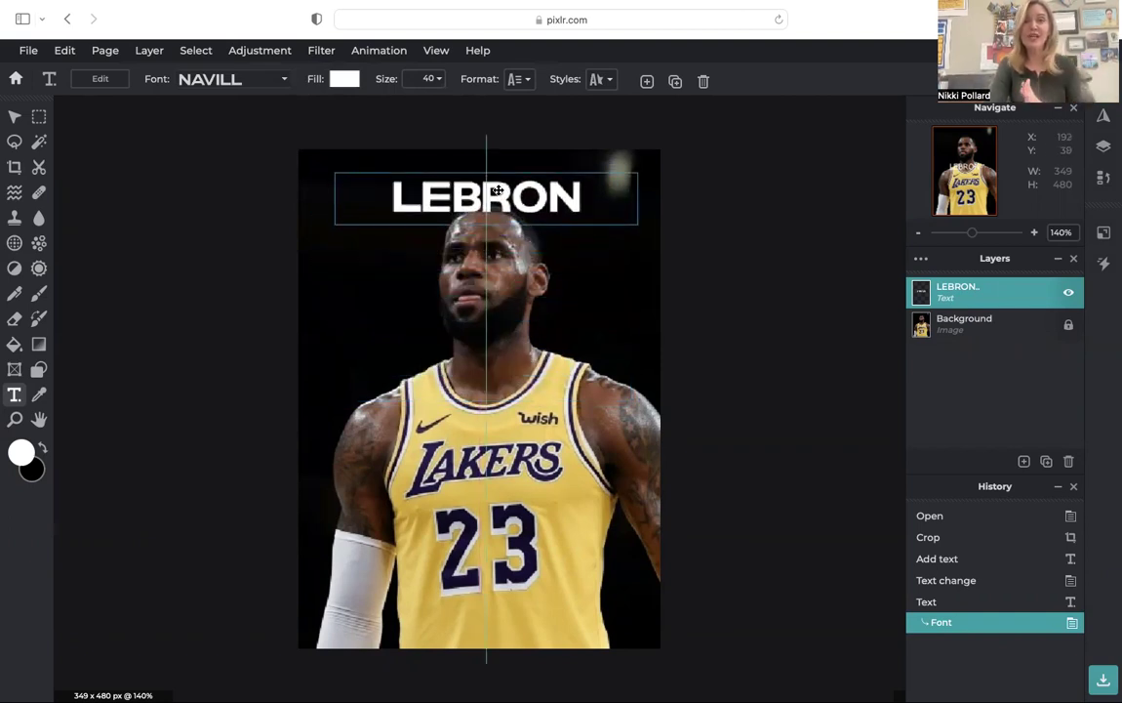
pyautogui.moveTo(497, 190); pyautogui.dragTo(490, 200)
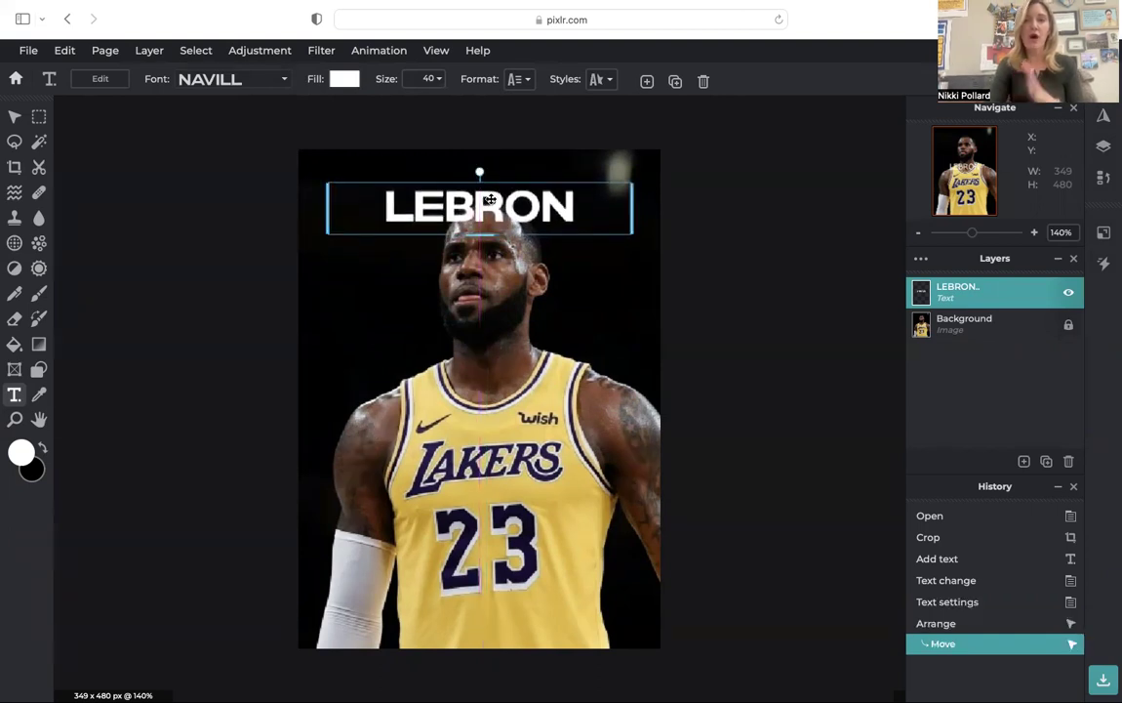
# Step: Enlarge LEBRON to size 64 and colour it gold #DCAD29 sampled from the jersey
pyautogui.click(430, 79)
pyautogui.moveTo(321, 103)
pyautogui.mouseDown()
pyautogui.moveTo(347, 106)
pyautogui.moveTo(336, 107)
pyautogui.mouseUp()
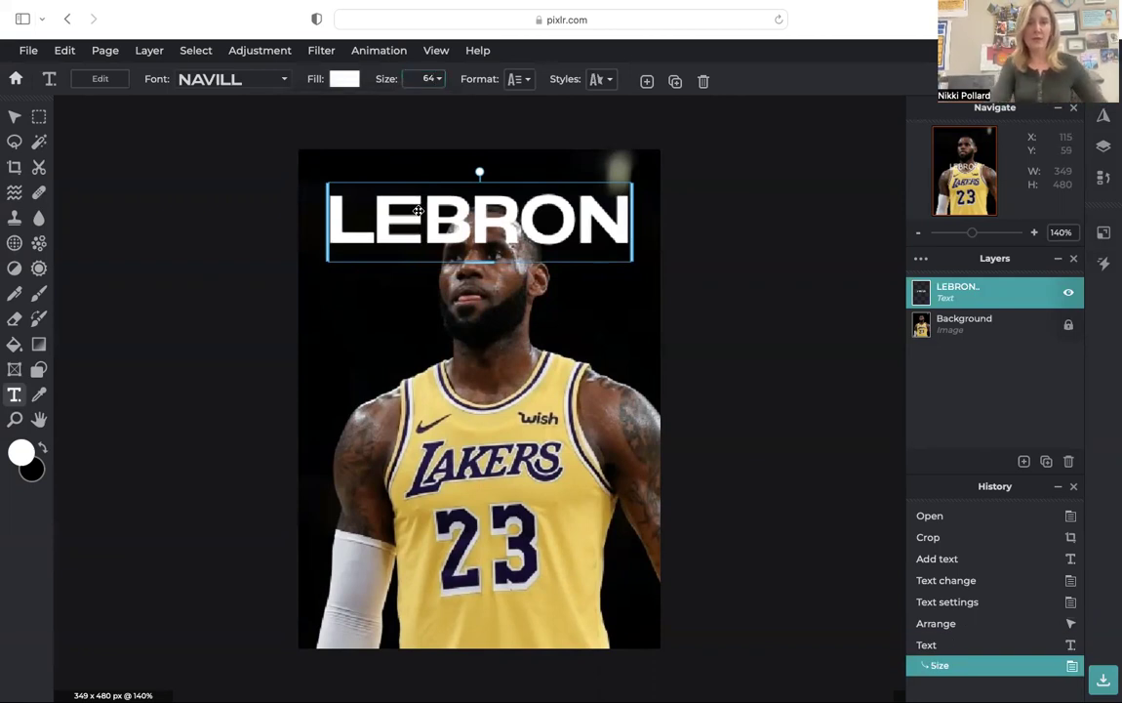
pyautogui.click(343, 82)
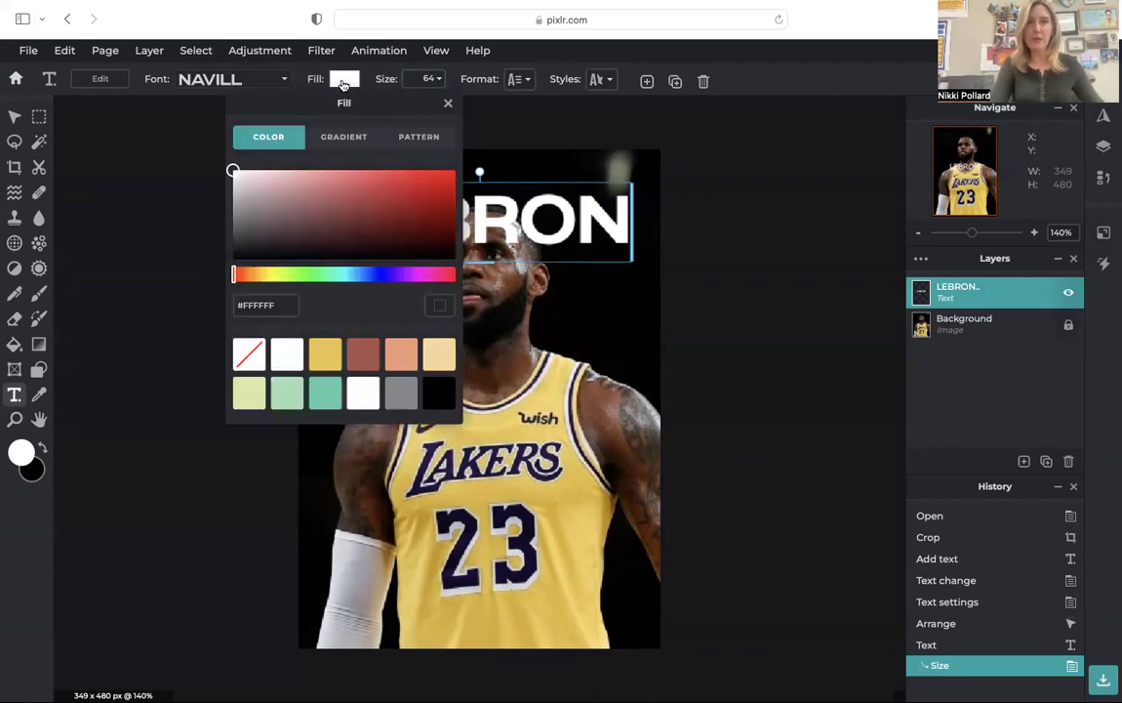
pyautogui.click(439, 305)
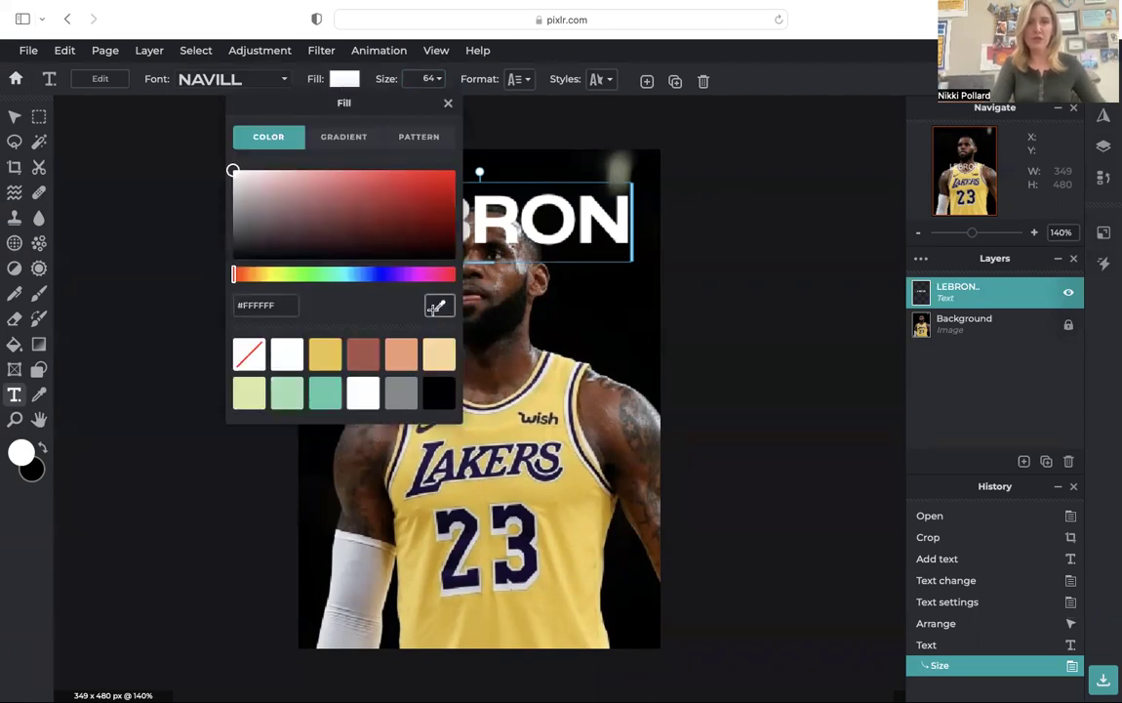
pyautogui.click(561, 533)
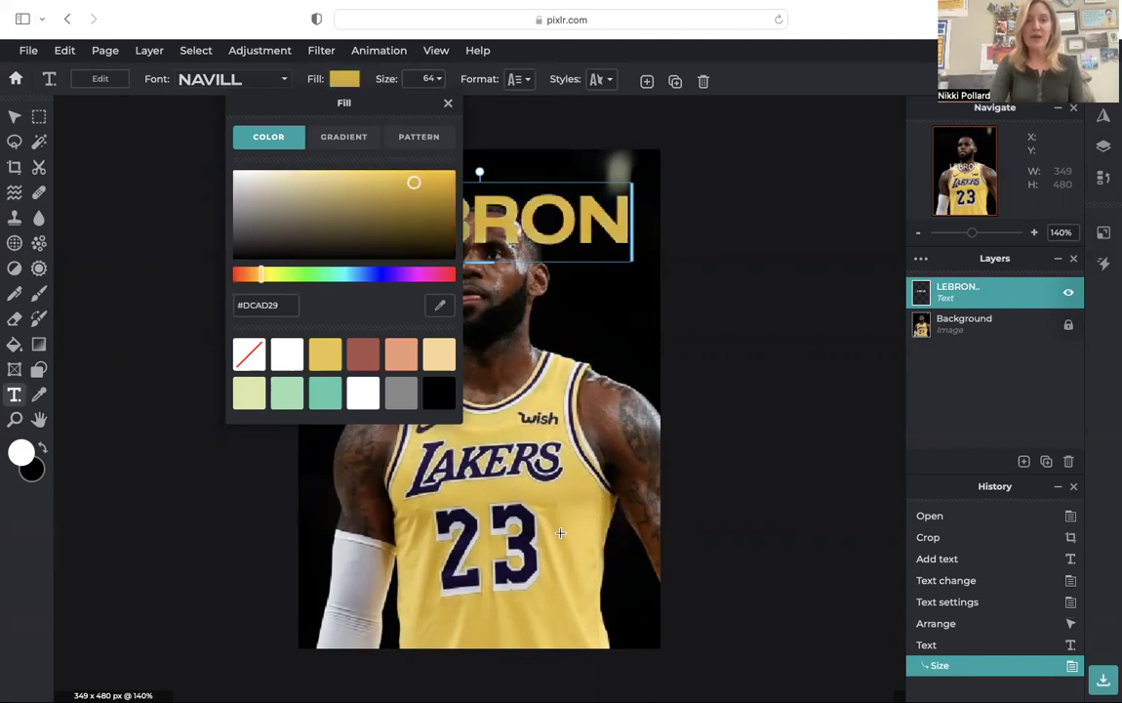
pyautogui.click(507, 486)
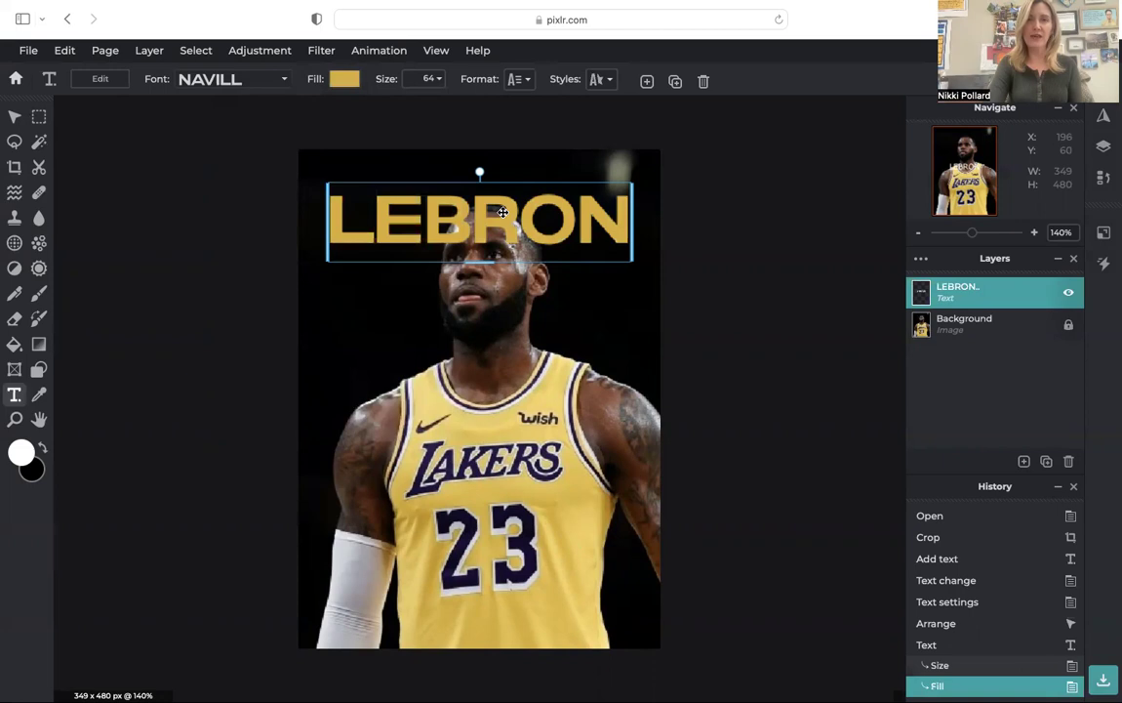
# Step: Turn on a white outline of size 30 around the LEBRON letters in Styles
pyautogui.click(602, 82)
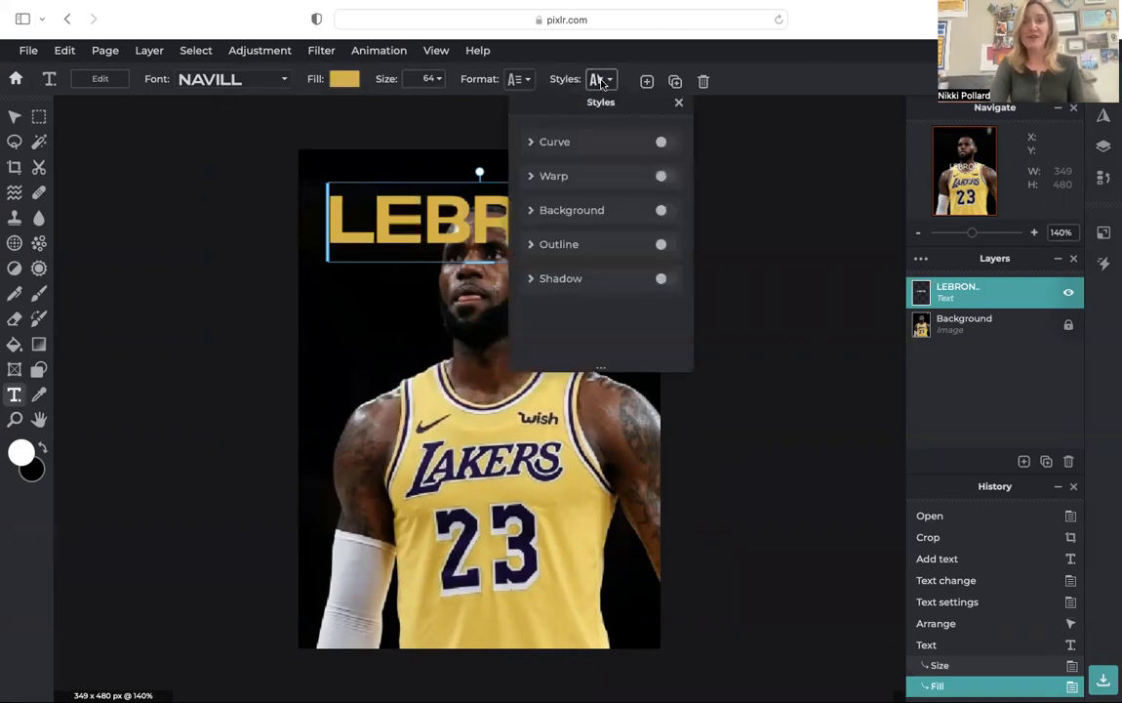
pyautogui.click(665, 245)
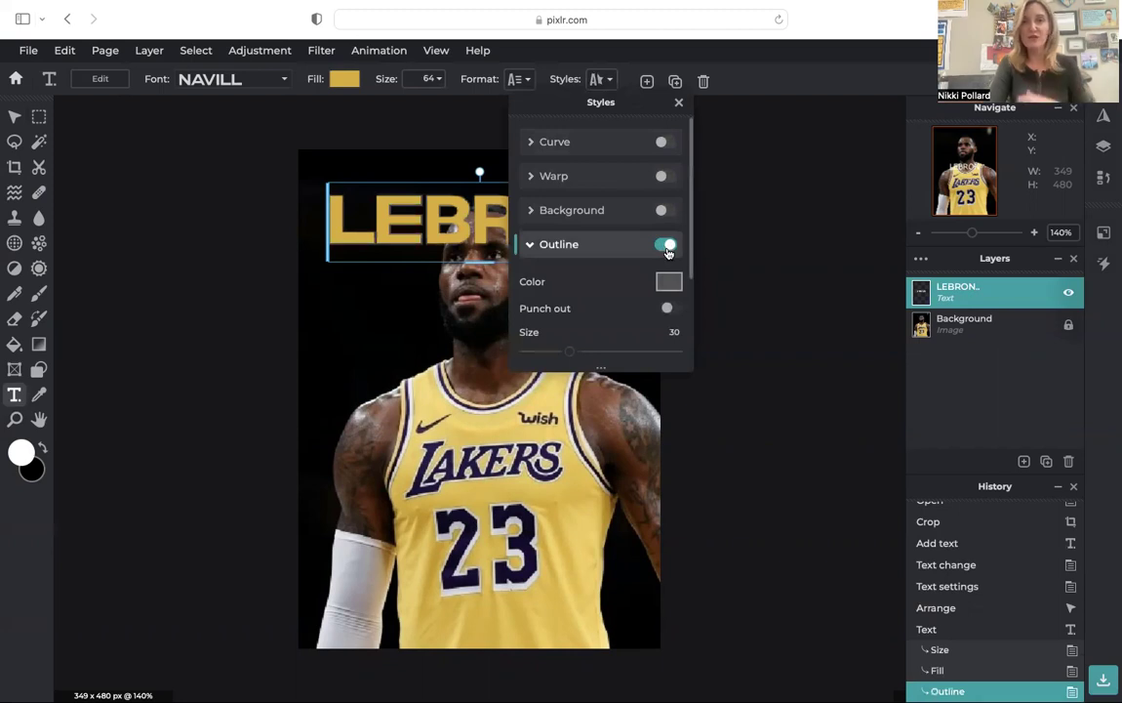
pyautogui.click(669, 282)
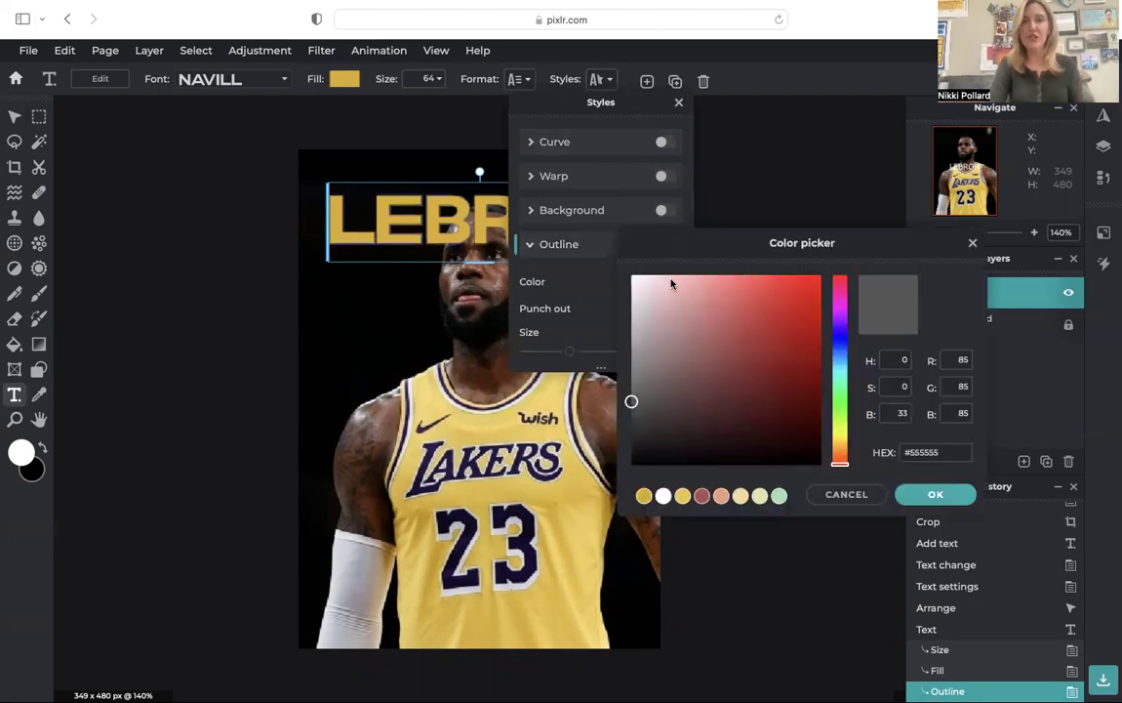
pyautogui.click(663, 494)
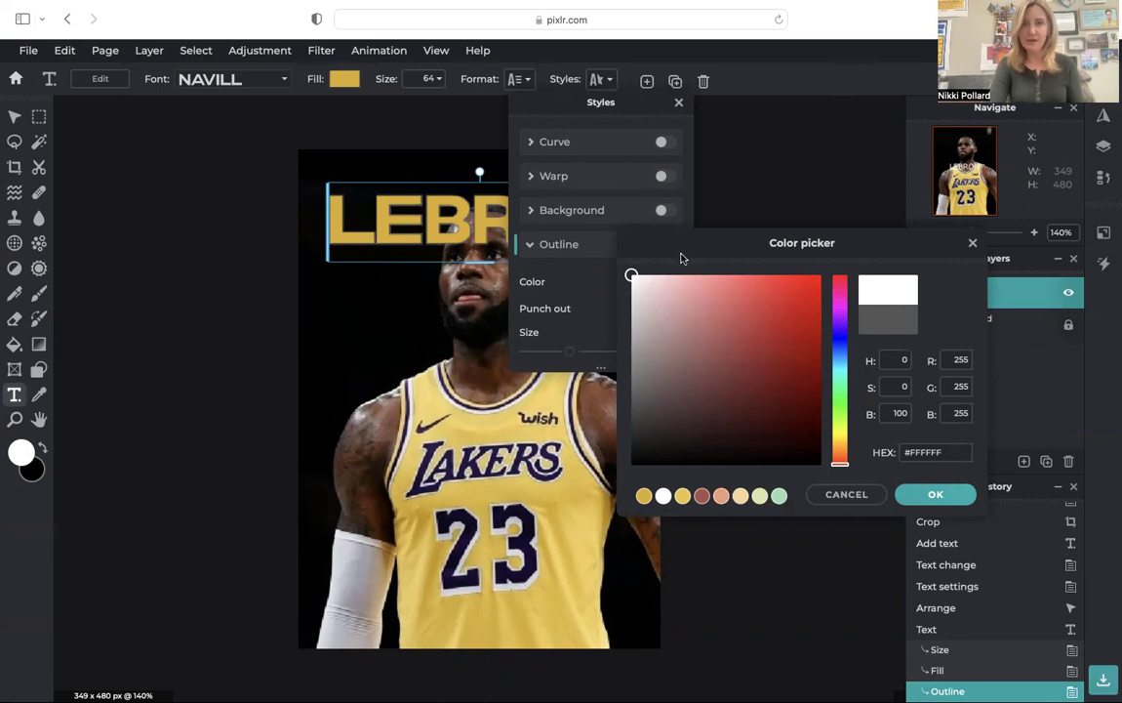
pyautogui.moveTo(679, 249); pyautogui.dragTo(708, 342)
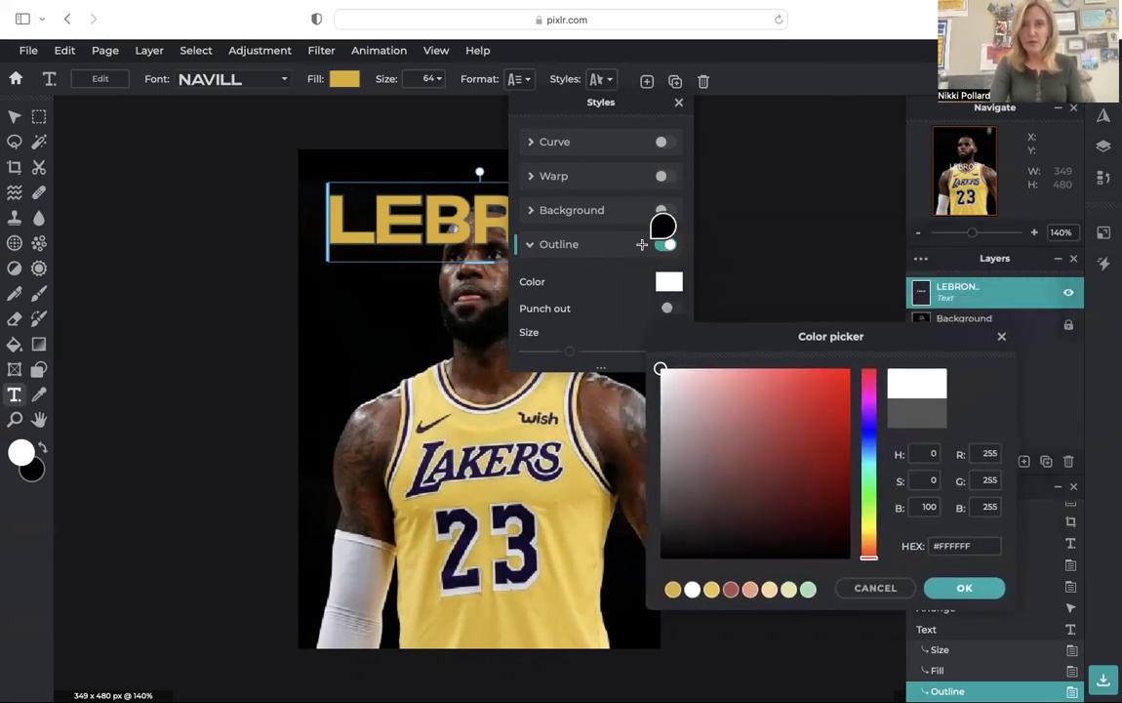
pyautogui.click(571, 354)
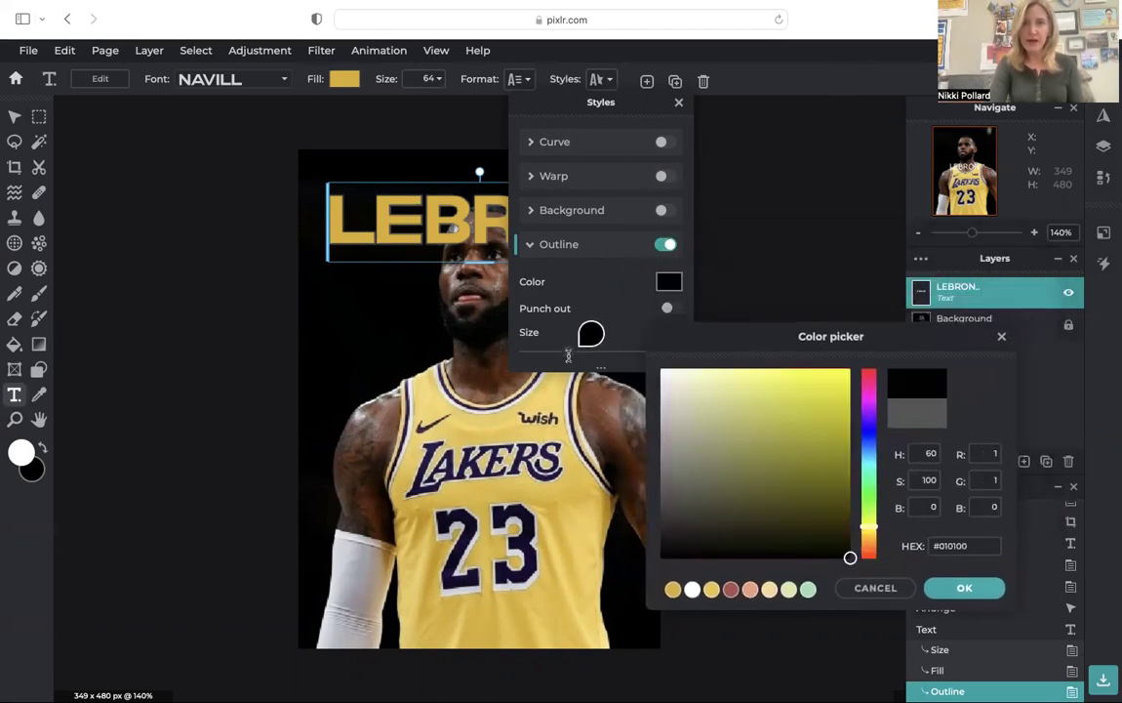
pyautogui.click(692, 590)
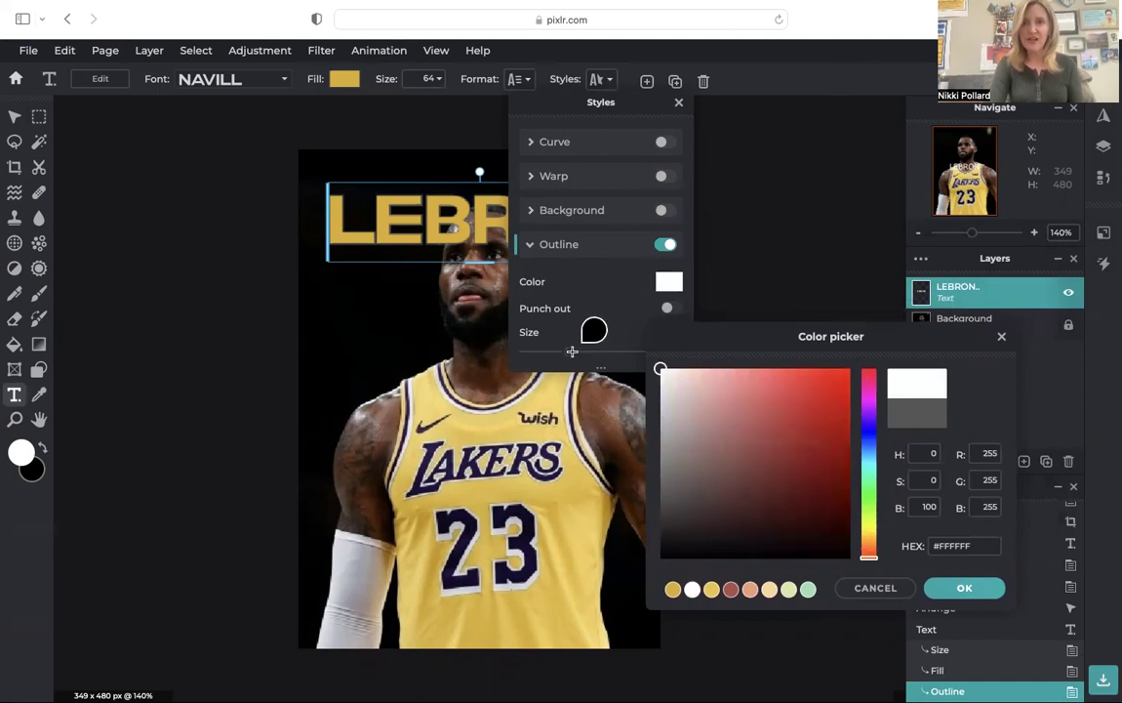
pyautogui.click(927, 586)
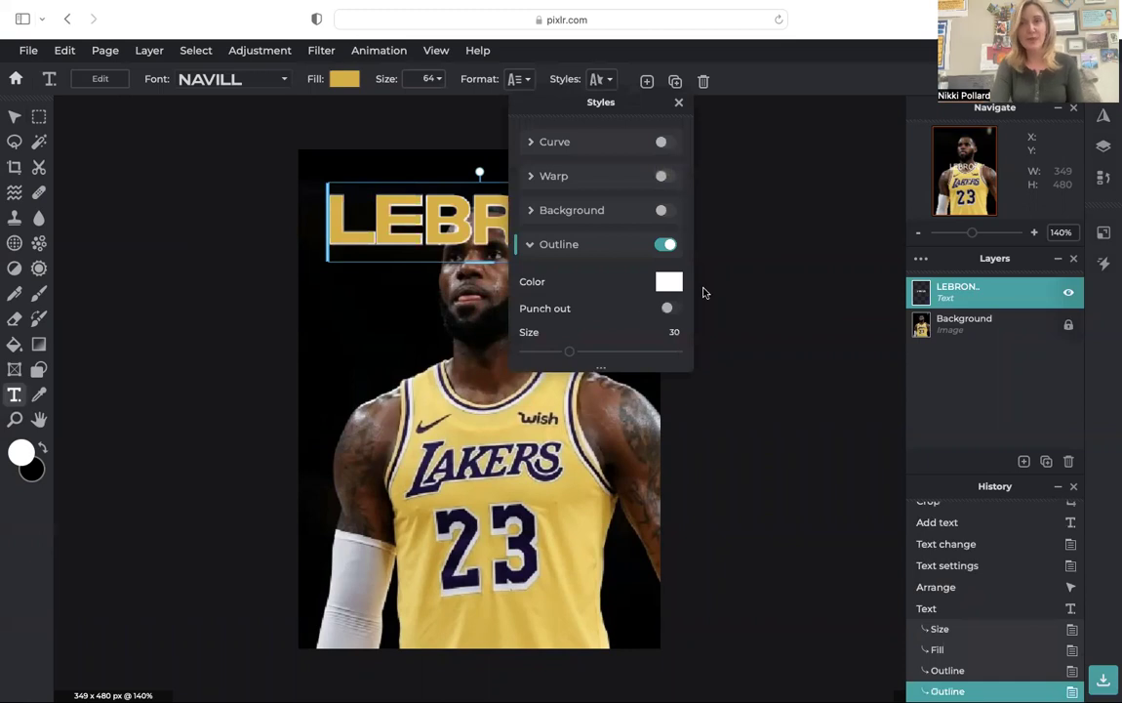
pyautogui.click(732, 311)
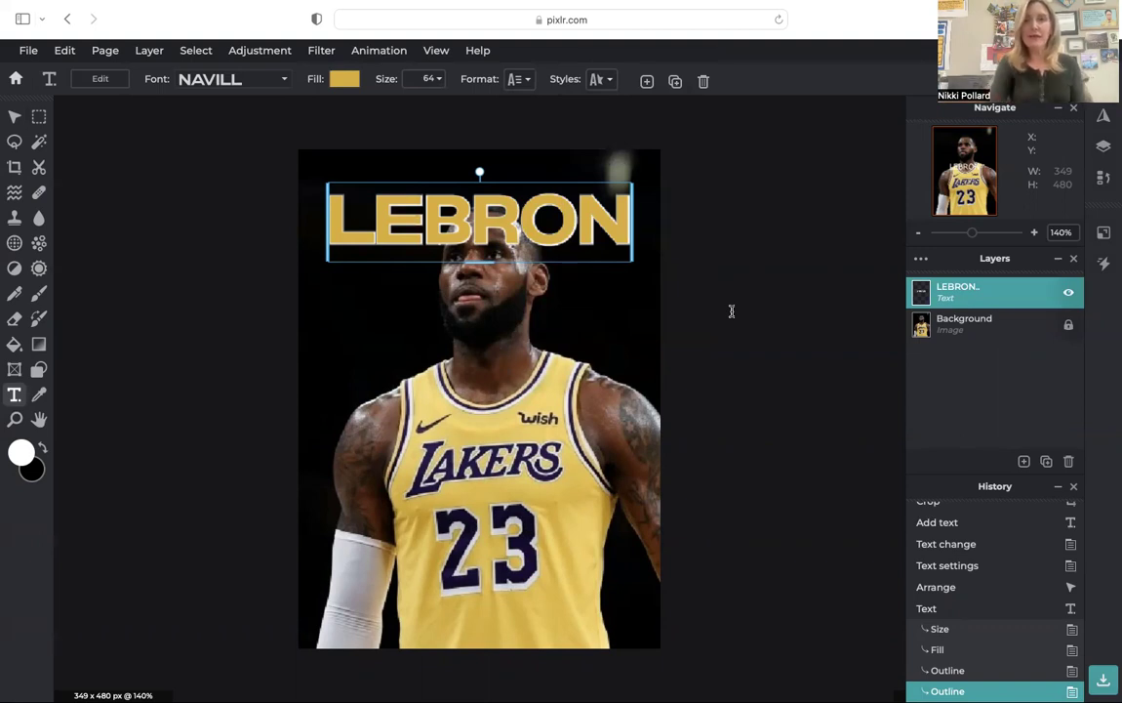
# Step: Duplicate the Background layer and move Background Copy above the LEBRON text layer
pyautogui.click(966, 325)
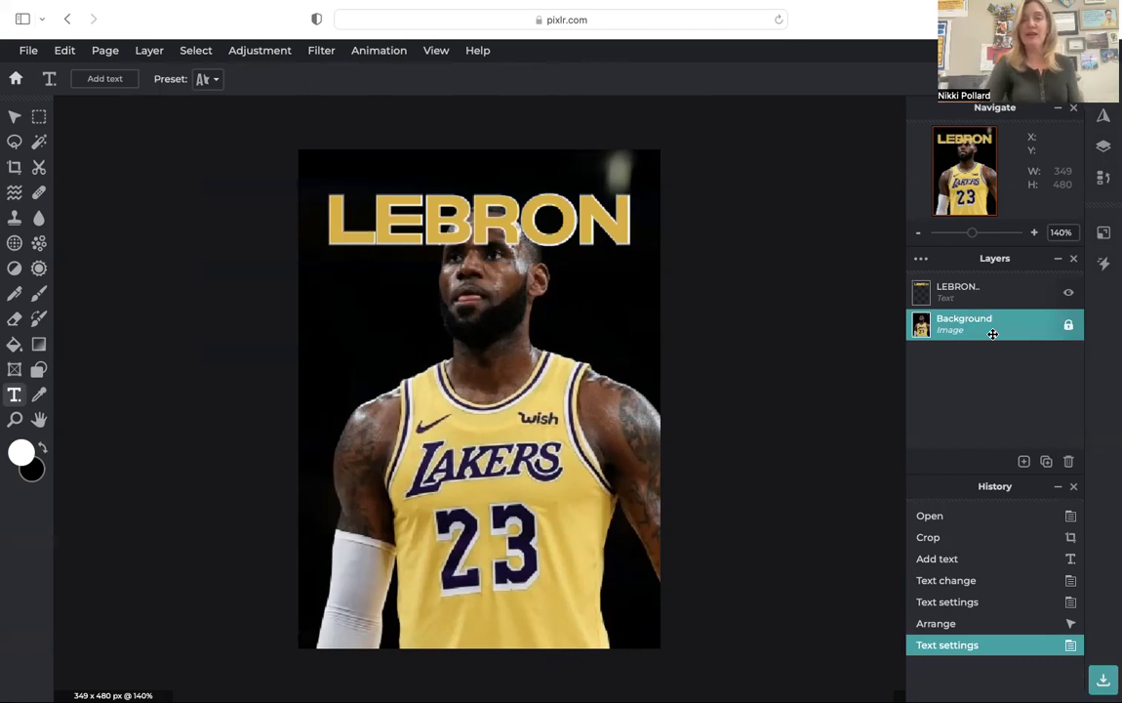
pyautogui.click(1045, 461)
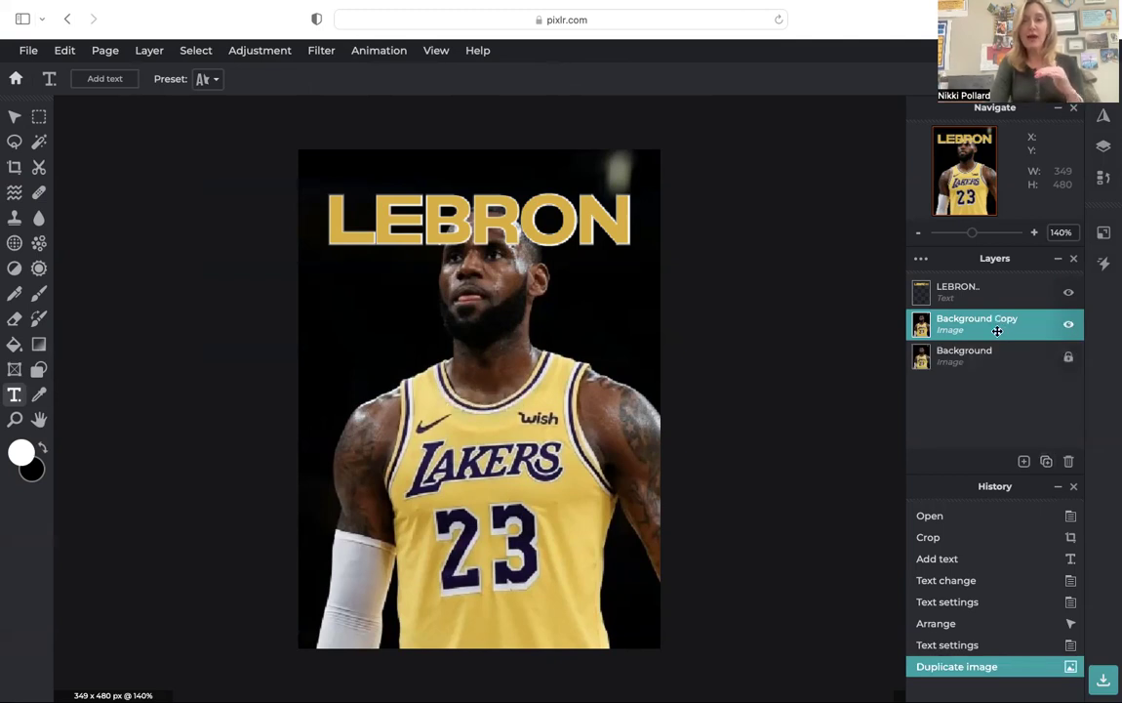
pyautogui.moveTo(998, 330); pyautogui.dragTo(990, 293)
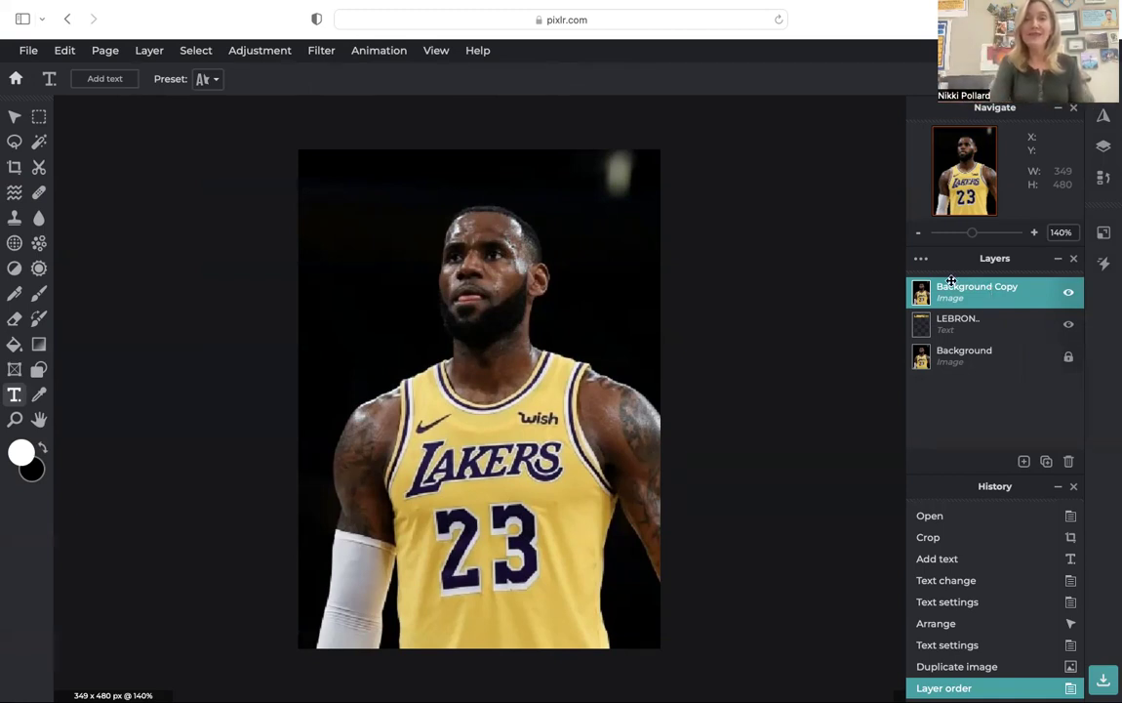
# Step: Trace a polygon lasso around LeBron's head, shoulders and body down to the bottom edge
pyautogui.click(13, 147)
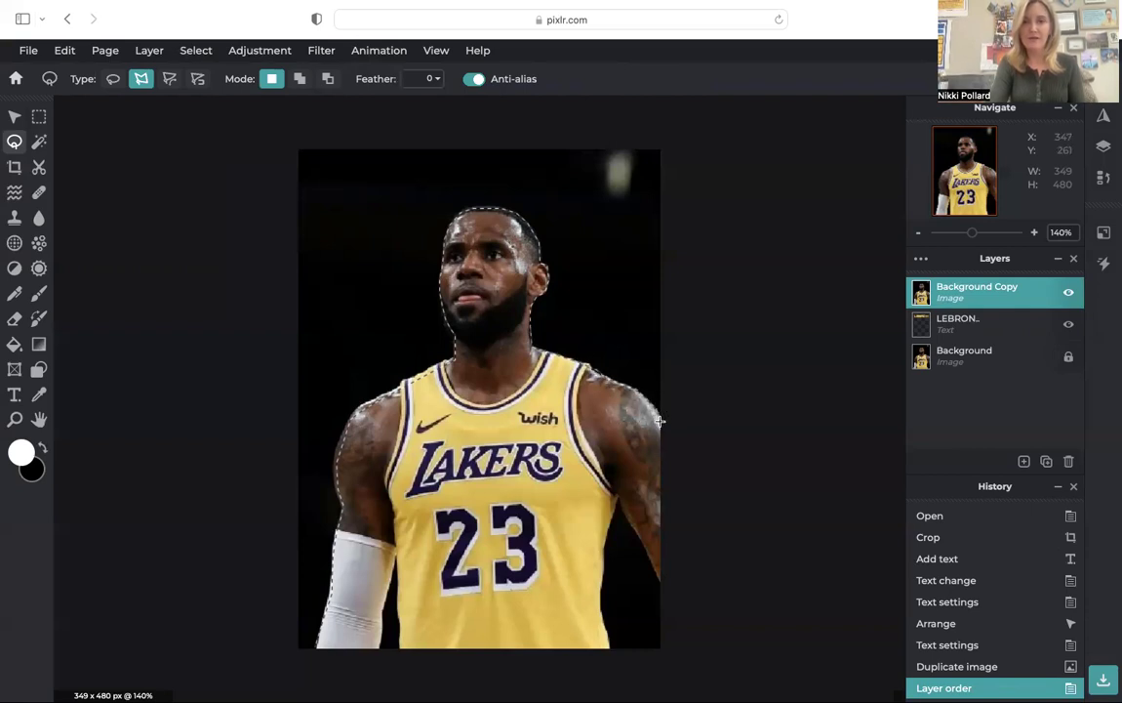
pyautogui.click(661, 646)
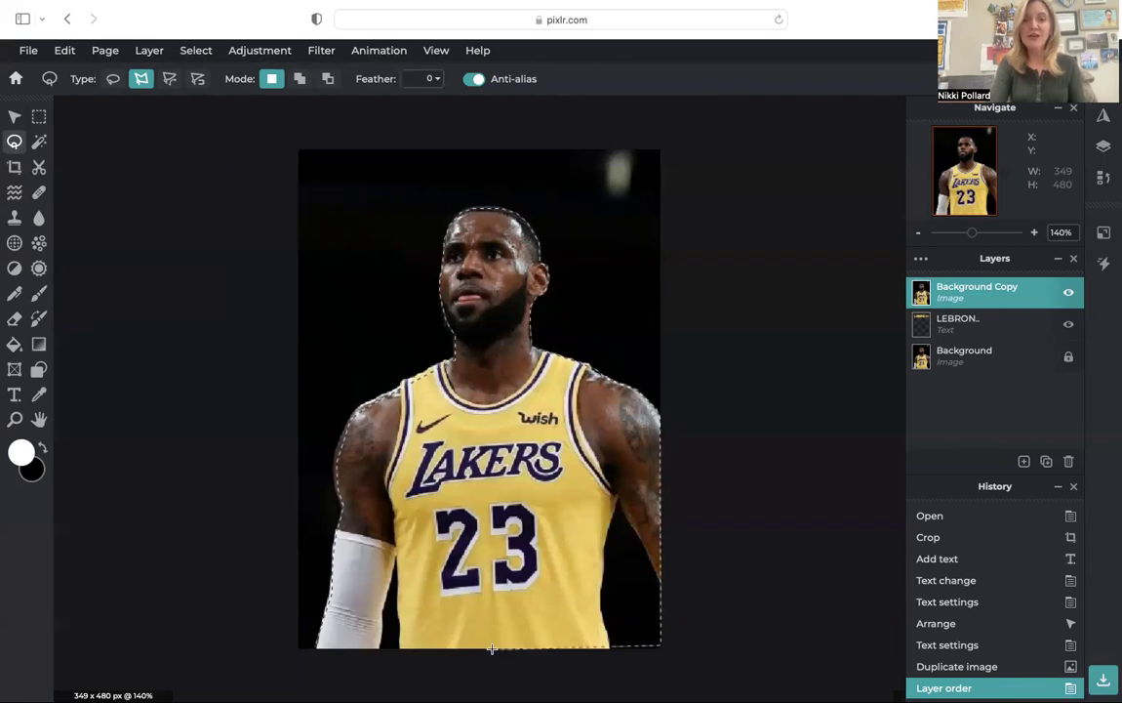
pyautogui.click(315, 641)
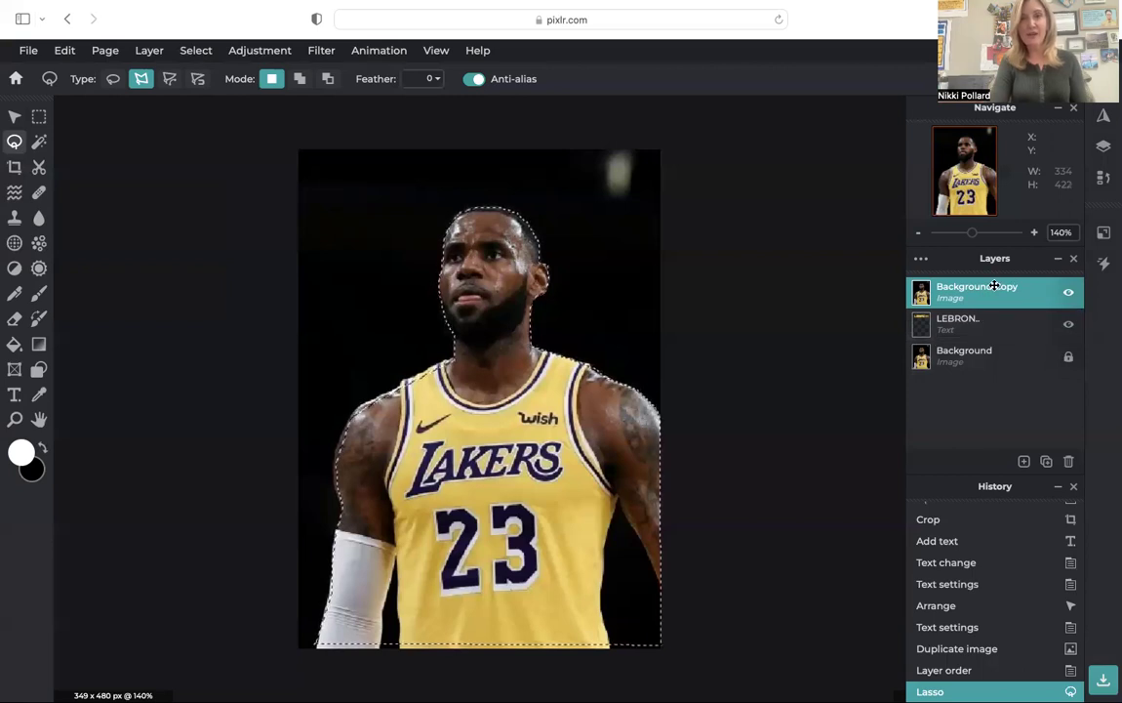
# Step: Convert the selection to a mask so LEBRON sits behind his head, then flatten the image
pyautogui.click(193, 49)
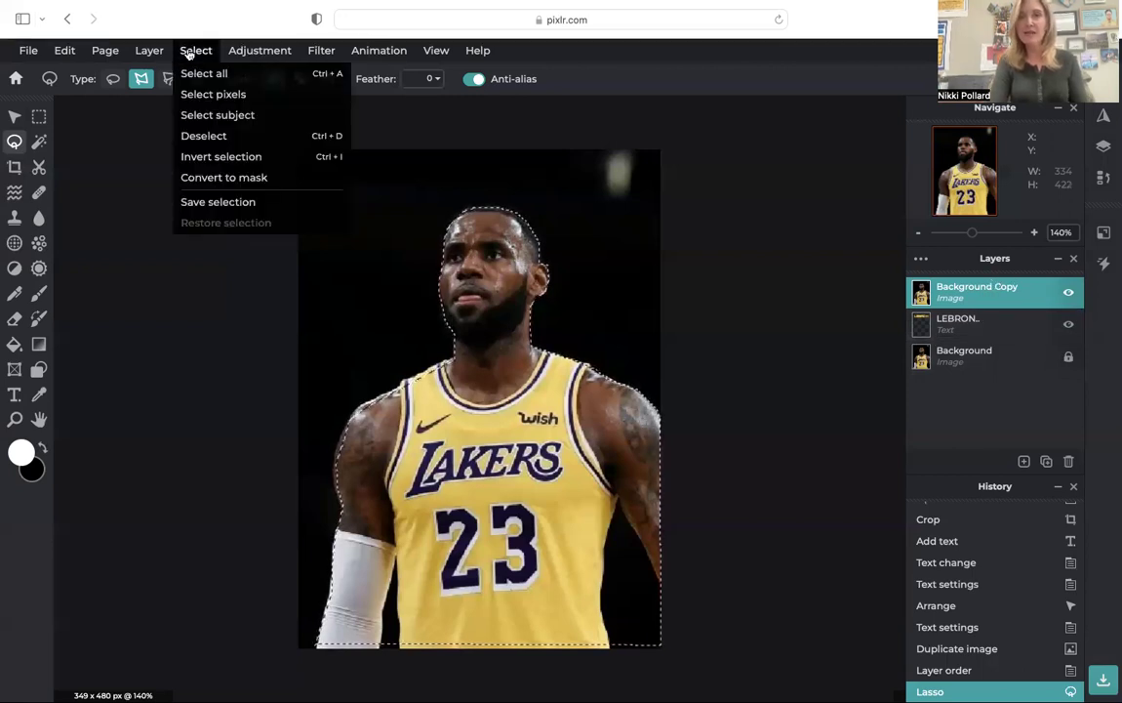
pyautogui.click(222, 176)
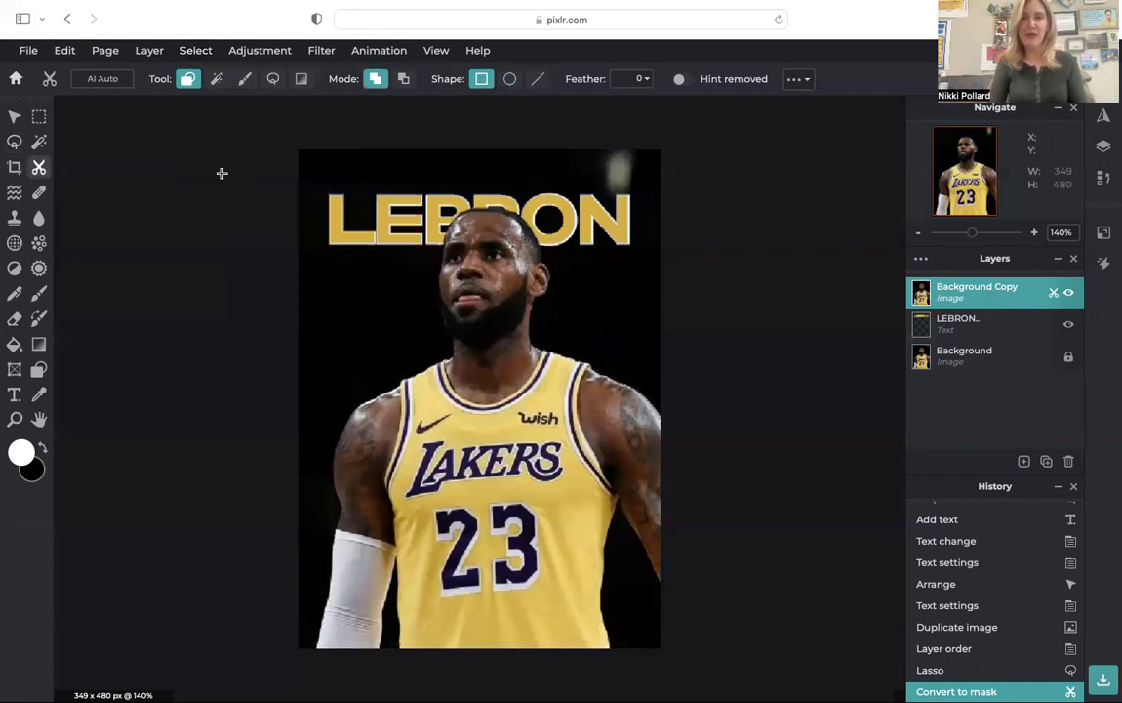
pyautogui.click(920, 258)
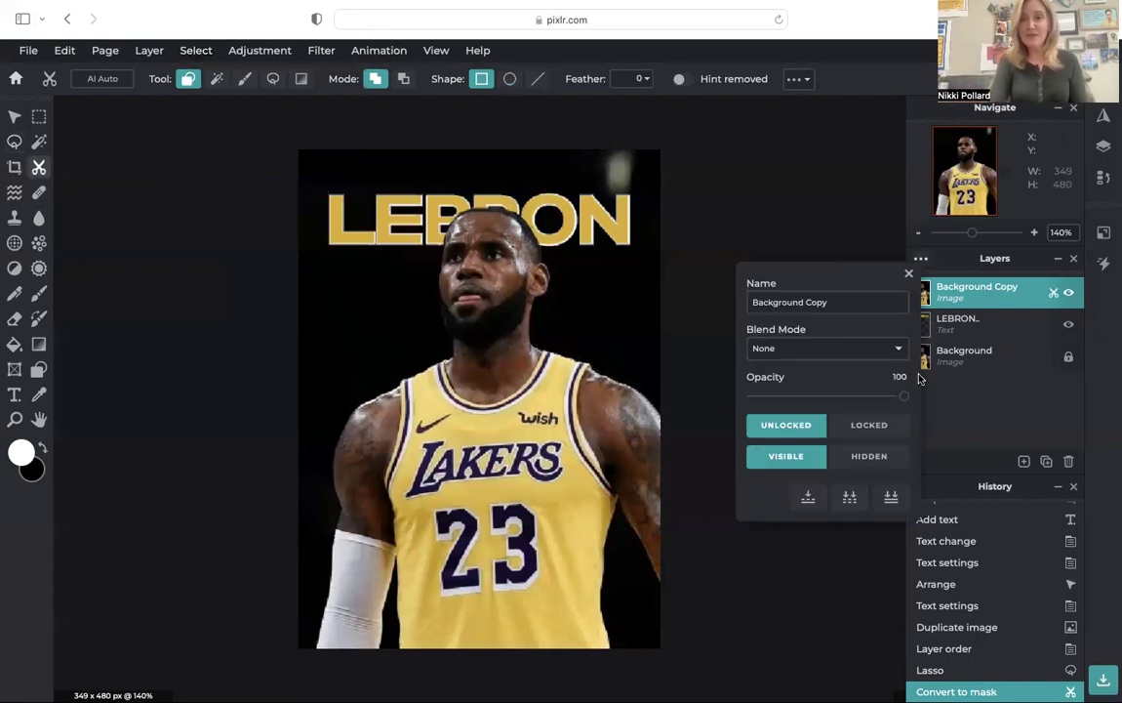
pyautogui.click(888, 507)
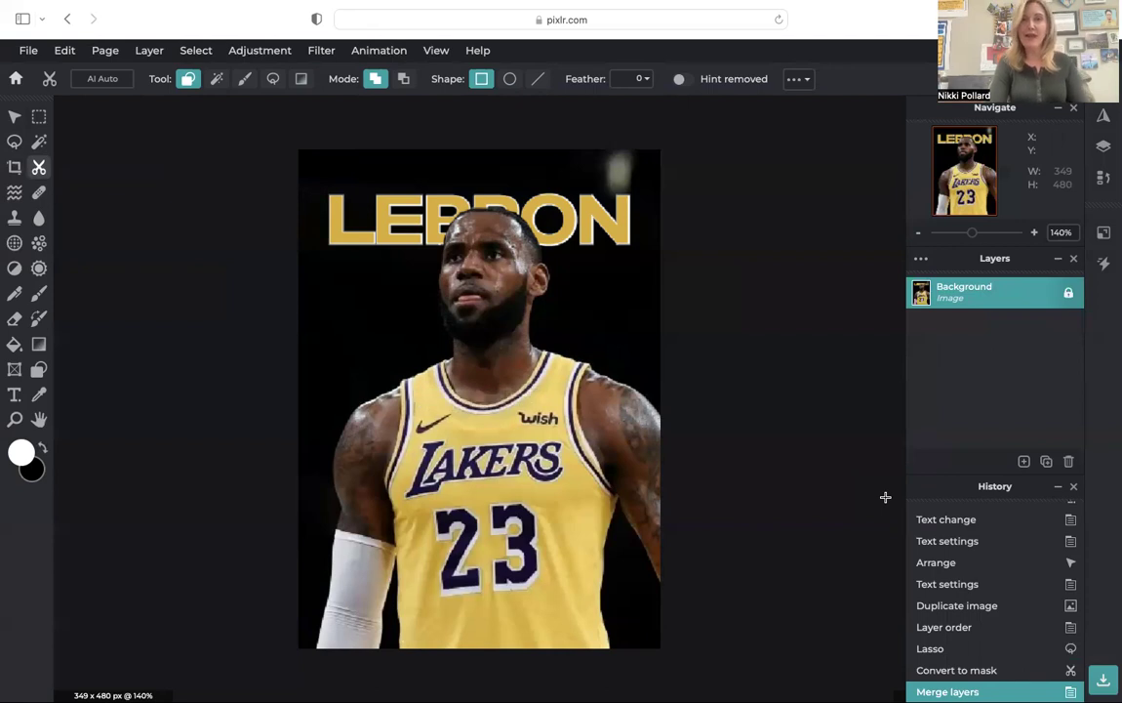
pyautogui.click(317, 50)
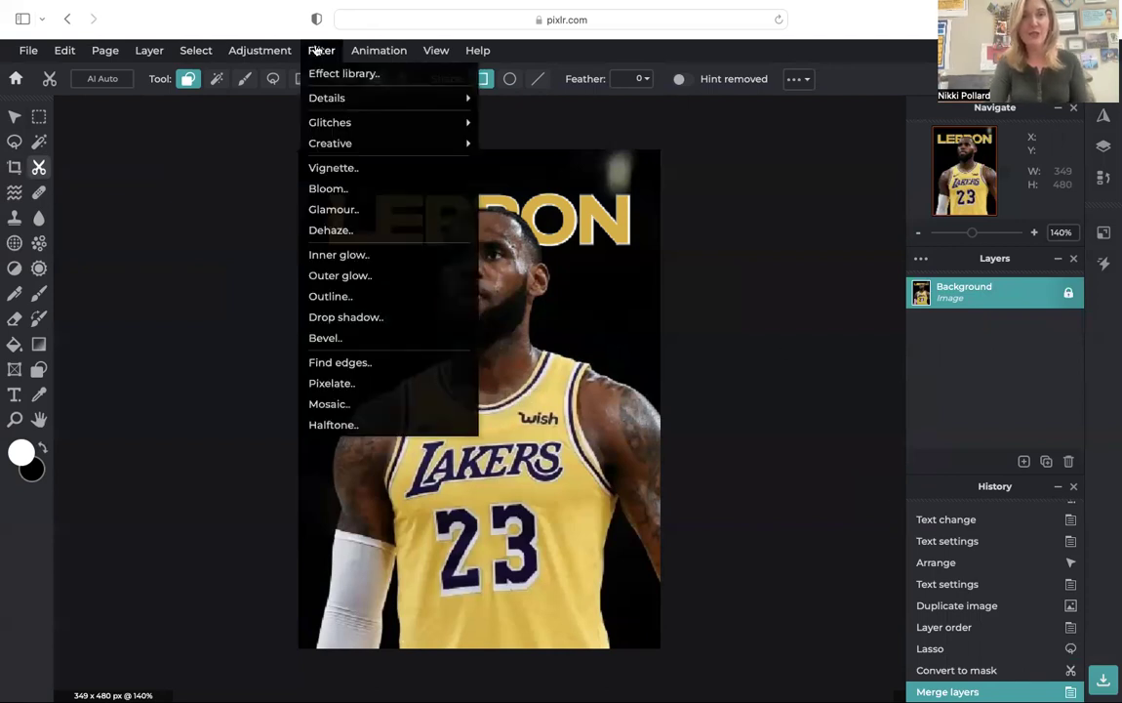